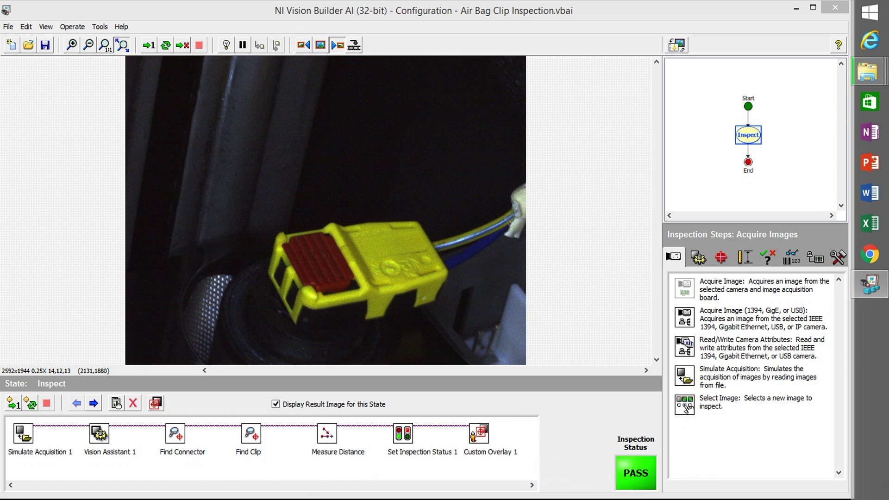
- Swap the Air Bag Clip Inspection state diagram into the main view and copy its Inspect state
{"action": "right_click", "coordinate": [748, 135]}
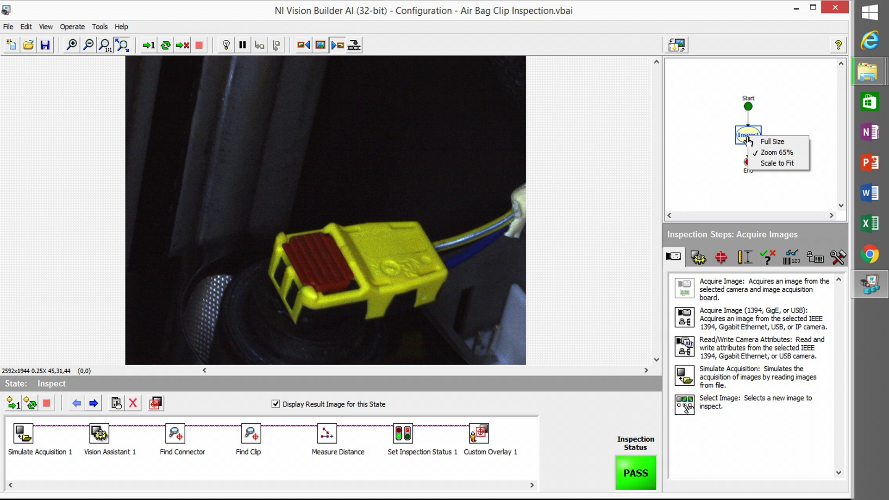
{"action": "left_click", "coordinate": [675, 53]}
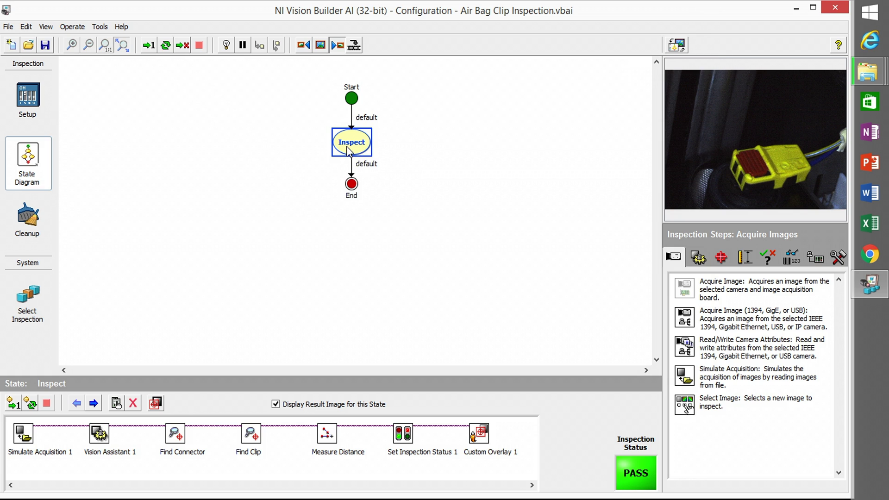
{"action": "right_click", "coordinate": [348, 151]}
{"action": "left_click", "coordinate": [365, 180]}
- Open LM3 Template.vbai and dismiss the validation warning
{"action": "left_click", "coordinate": [26, 51]}
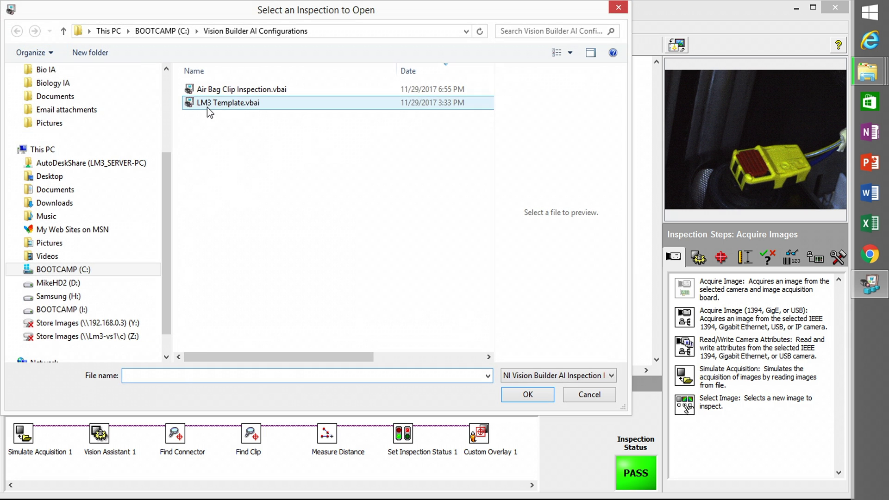
{"action": "double_click", "coordinate": [207, 106]}
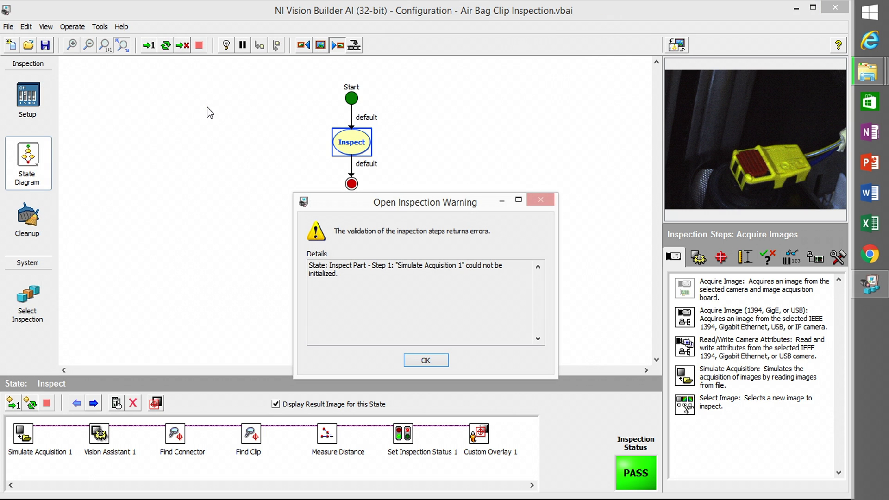
{"action": "left_click", "coordinate": [425, 360]}
- Delete the Inspect Part state from the LM3 Template diagram
{"action": "left_click", "coordinate": [391, 192]}
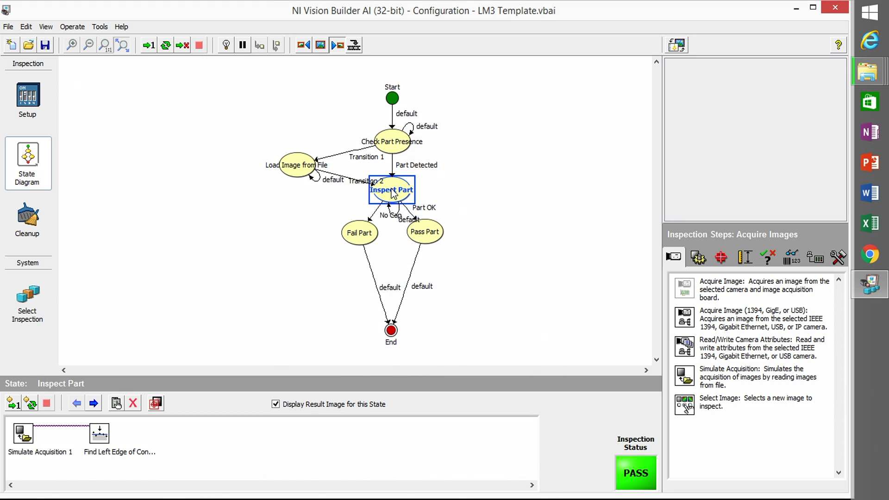
{"action": "right_click", "coordinate": [392, 191]}
{"action": "left_click", "coordinate": [414, 231]}
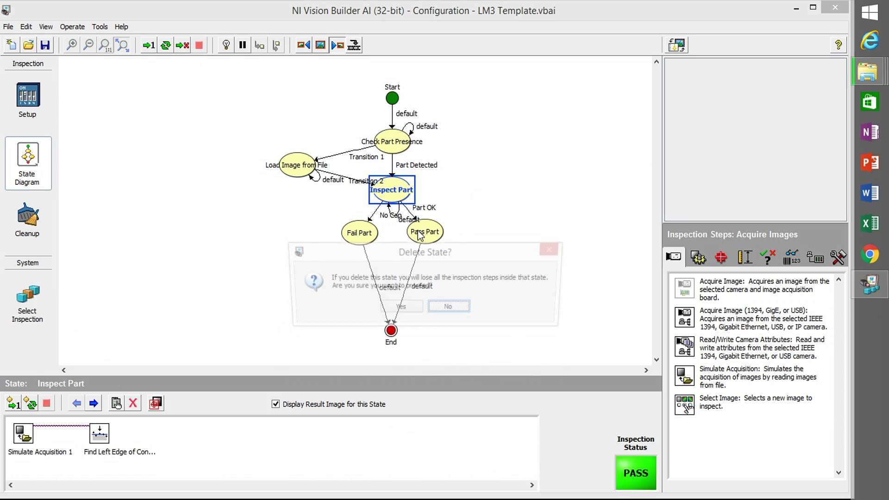
{"action": "left_click", "coordinate": [391, 310]}
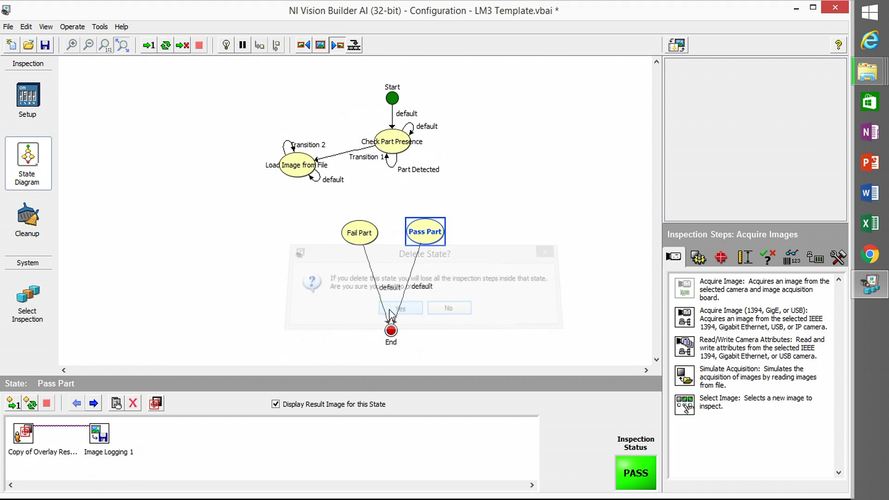
- Paste the Inspect state below Check Part Presence and route Part Detected and Transition 2 into it
{"action": "right_click", "coordinate": [264, 273]}
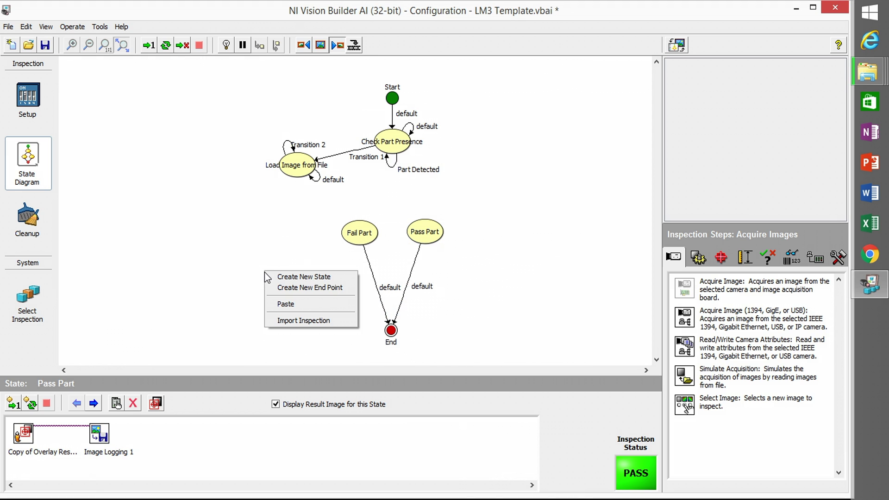
{"action": "left_click", "coordinate": [296, 300]}
{"action": "left_click_drag", "start_coordinate": [283, 289], "coordinate": [393, 194]}
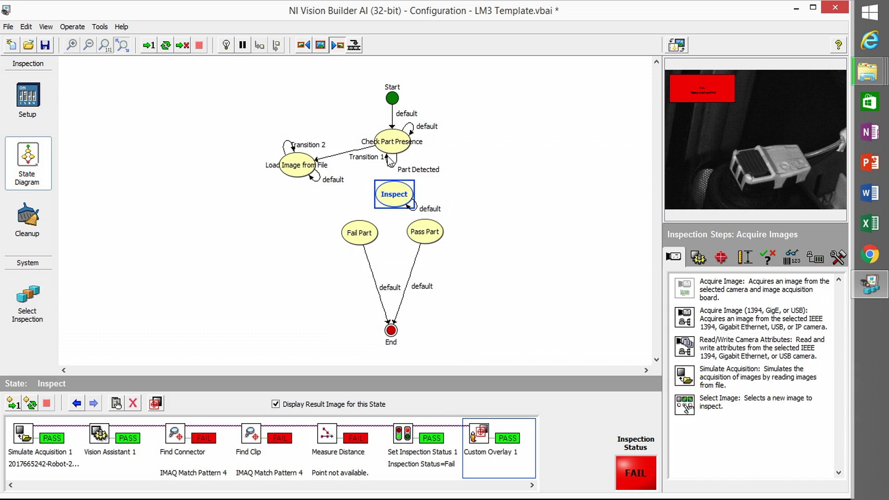
{"action": "left_click_drag", "start_coordinate": [391, 162], "coordinate": [396, 189]}
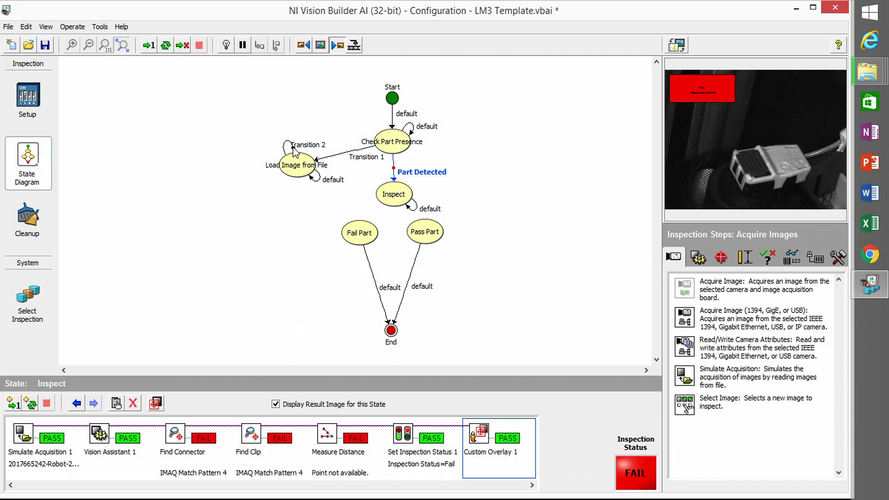
{"action": "left_click_drag", "start_coordinate": [293, 151], "coordinate": [379, 189]}
{"action": "left_click_drag", "start_coordinate": [297, 145], "coordinate": [377, 193]}
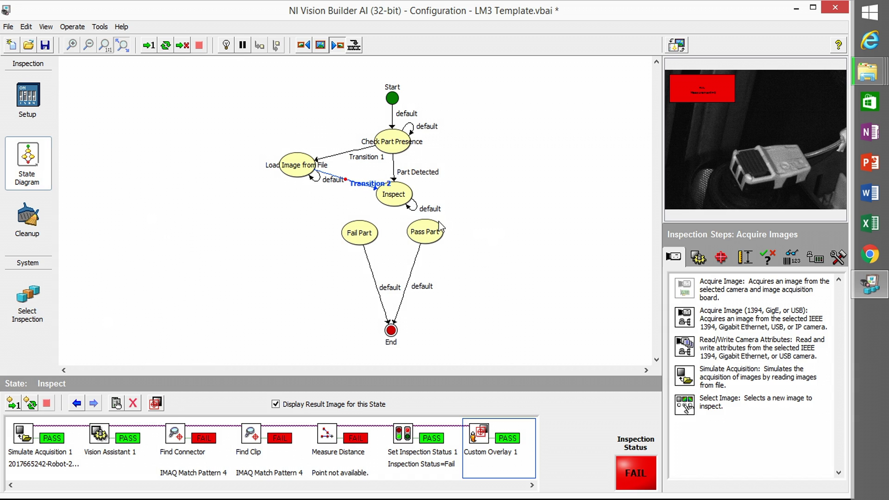
- Create Transition 3 from Inspect to Fail Part
{"action": "left_click", "coordinate": [388, 216]}
{"action": "right_click", "coordinate": [388, 208]}
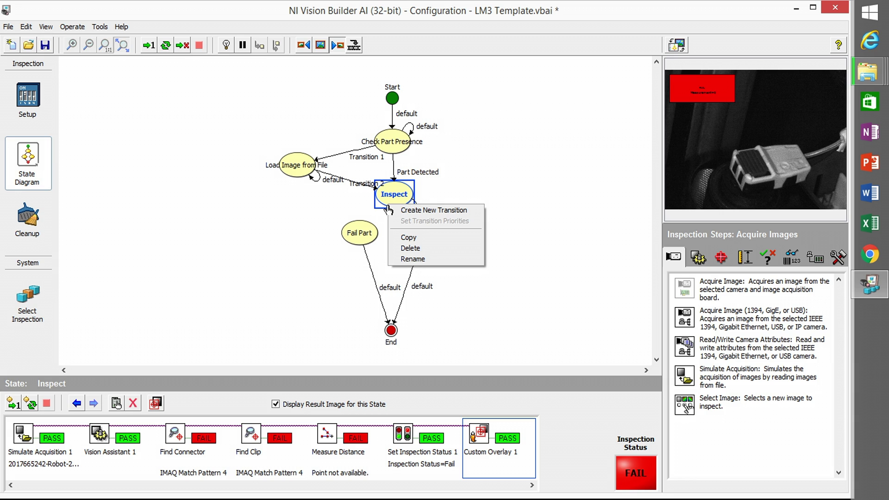
{"action": "left_click", "coordinate": [417, 209]}
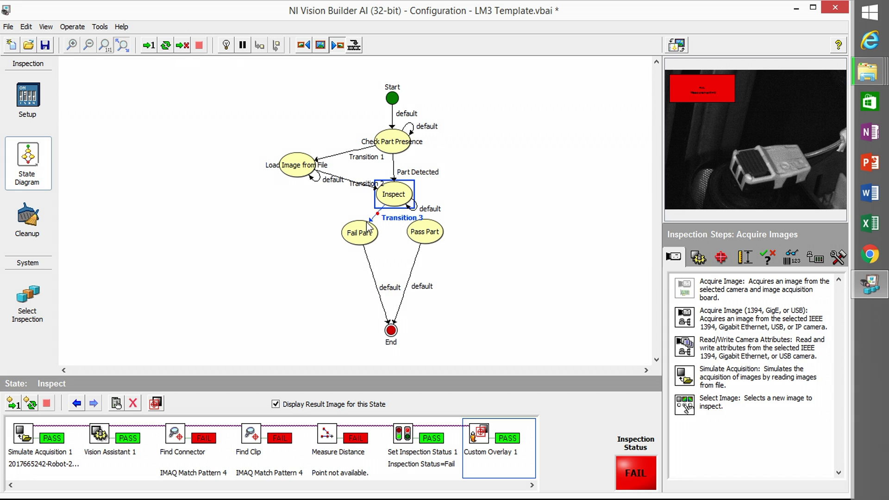
{"action": "left_click", "coordinate": [399, 218]}
- Create Transition 4 from Inspect to Pass Part
{"action": "right_click", "coordinate": [486, 215]}
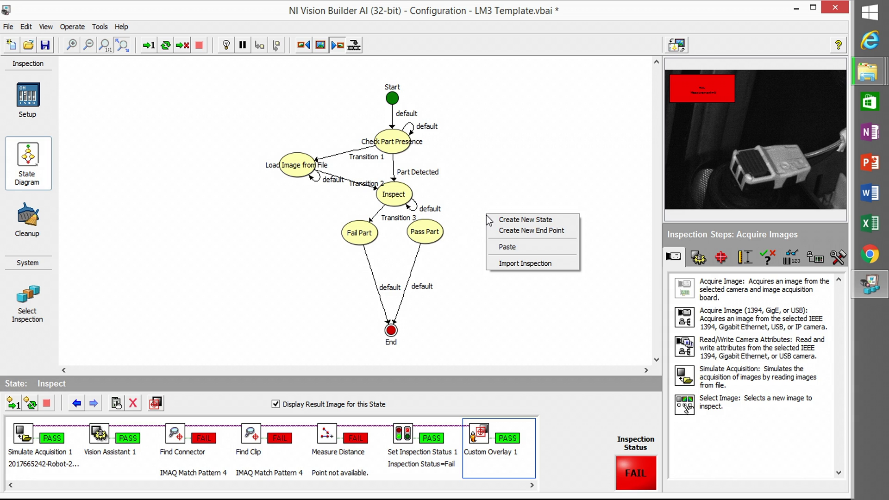
{"action": "key", "text": "Escape"}
{"action": "right_click", "coordinate": [486, 215]}
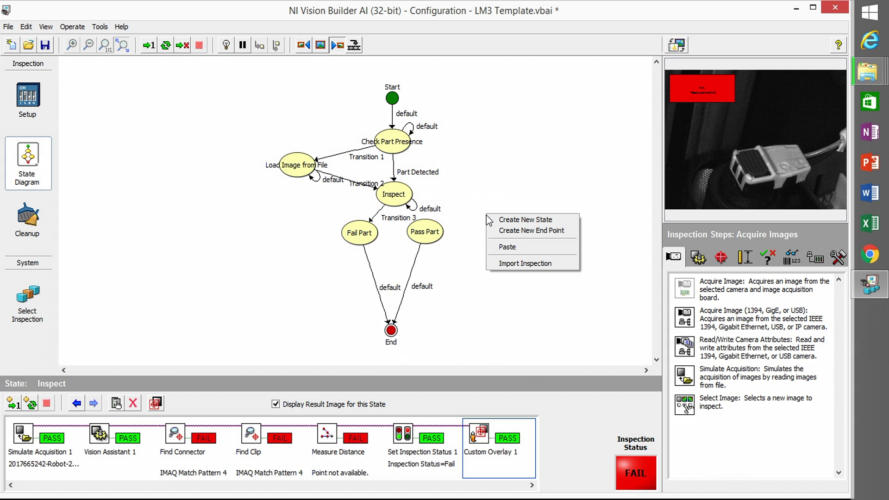
{"action": "left_click", "coordinate": [408, 196]}
{"action": "right_click", "coordinate": [407, 196]}
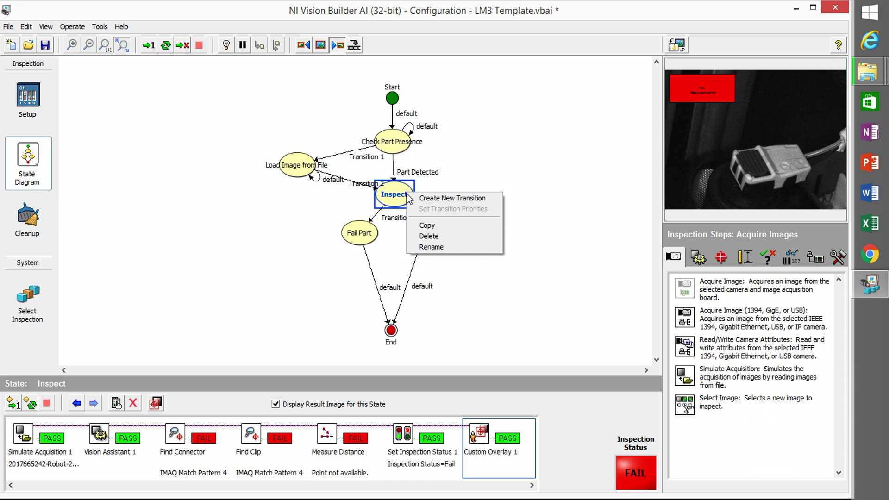
{"action": "left_click", "coordinate": [429, 195]}
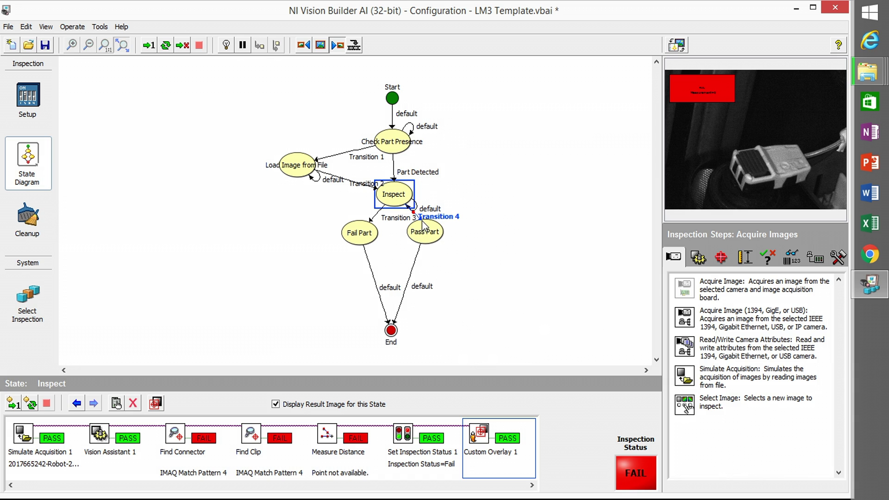
{"action": "left_click", "coordinate": [423, 232]}
- Move Pass Part and Fail Part lower in the diagram and select Transition 3
{"action": "left_click_drag", "start_coordinate": [424, 234], "coordinate": [428, 261]}
{"action": "left_click_drag", "start_coordinate": [368, 236], "coordinate": [362, 257]}
{"action": "left_click", "coordinate": [377, 221]}
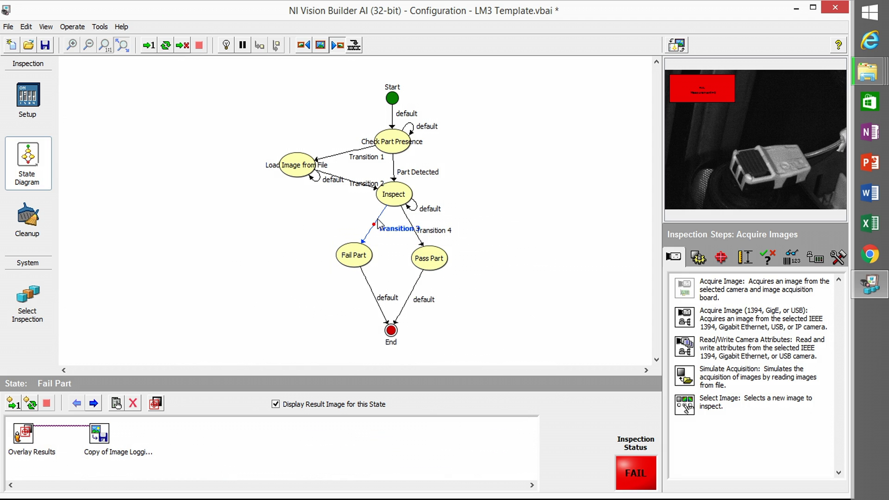
{"action": "right_click", "coordinate": [378, 223]}
- Condition Transition 3 on Measure Distance - Measure 1.Status being Fail
{"action": "left_click", "coordinate": [382, 224]}
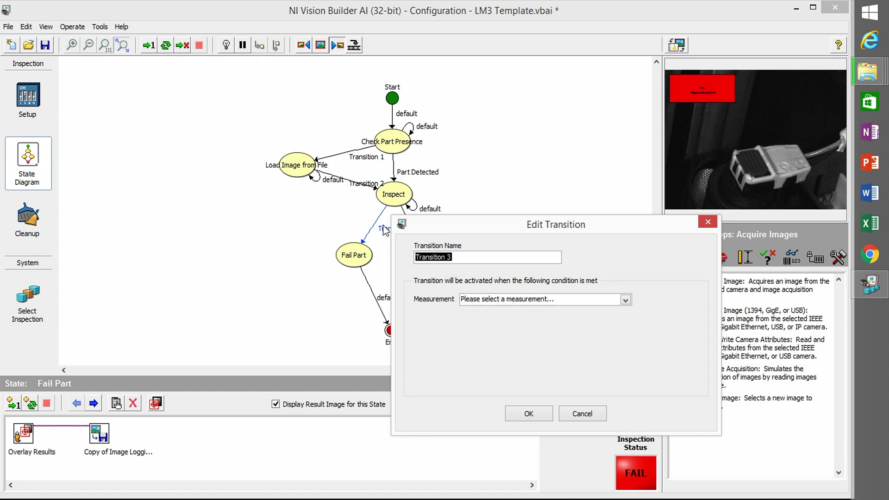
{"action": "left_click", "coordinate": [625, 300]}
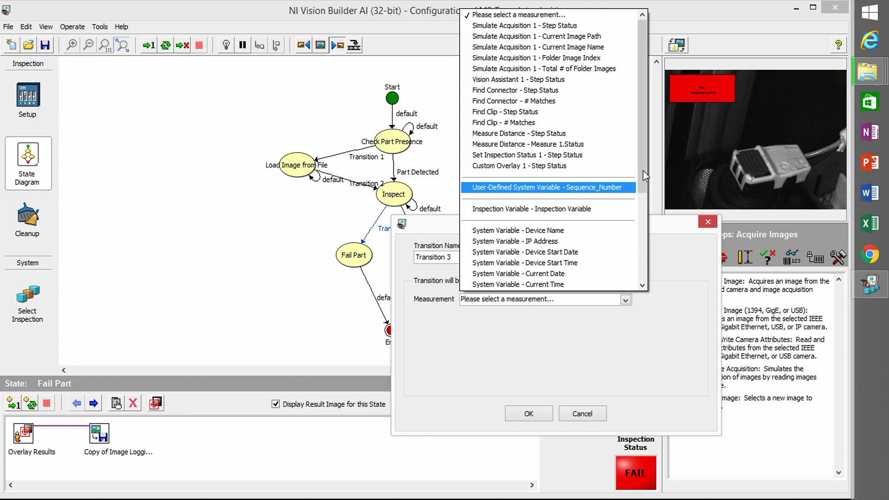
{"action": "left_click", "coordinate": [589, 143]}
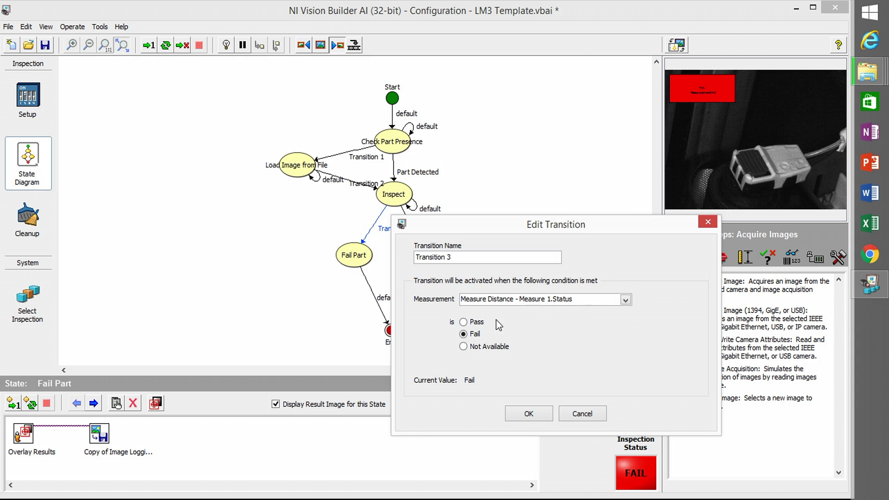
{"action": "left_click", "coordinate": [521, 415]}
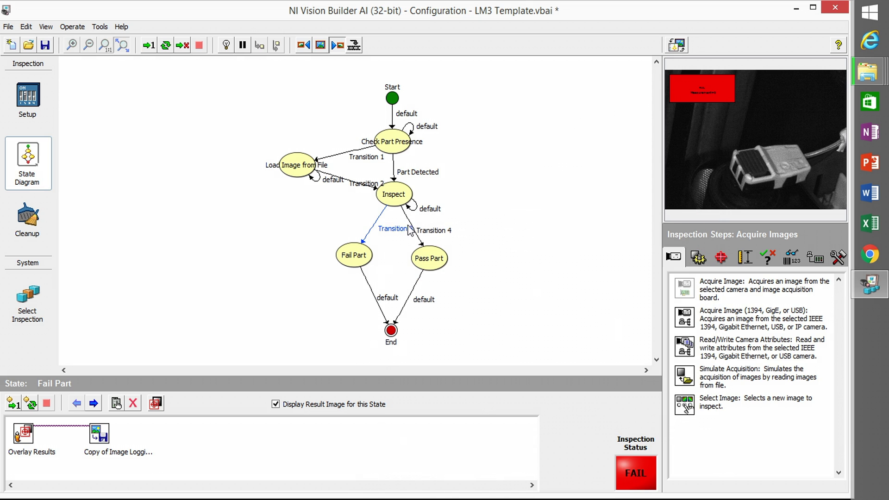
- Condition Transition 4 on Measure Distance - Measure 1.Status being Pass
{"action": "left_click", "coordinate": [410, 224]}
{"action": "right_click", "coordinate": [409, 219]}
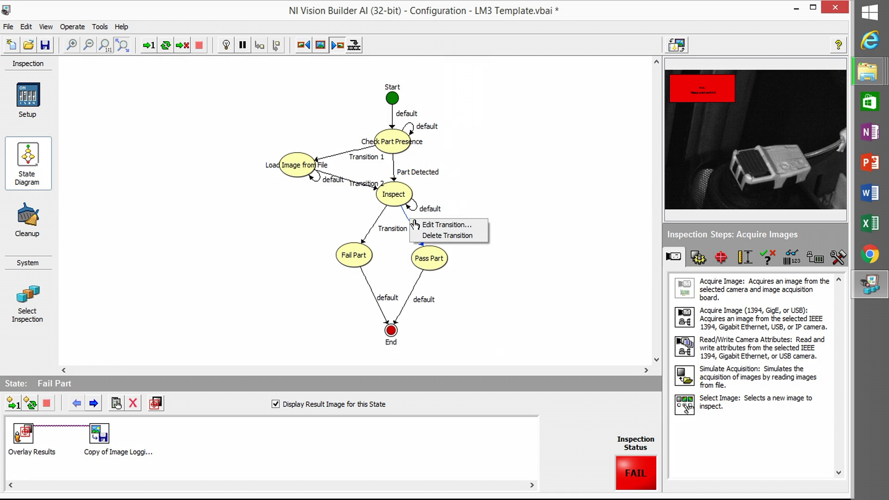
{"action": "left_click", "coordinate": [427, 225]}
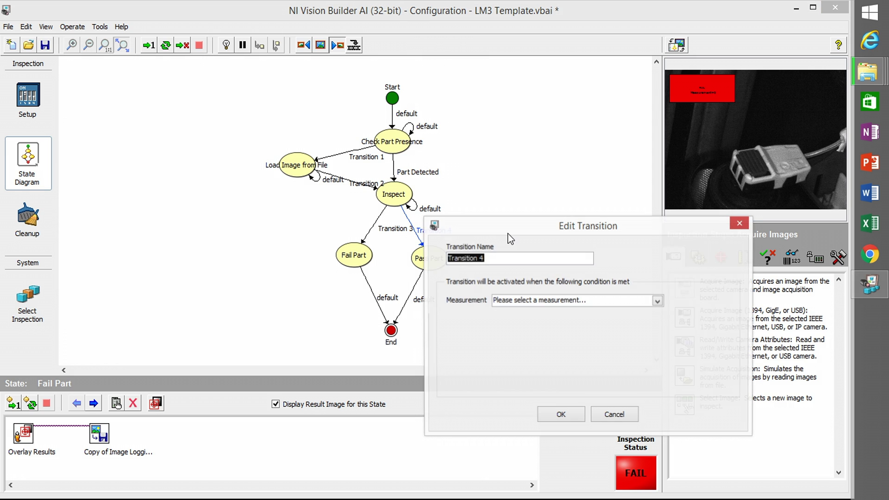
{"action": "left_click", "coordinate": [656, 301]}
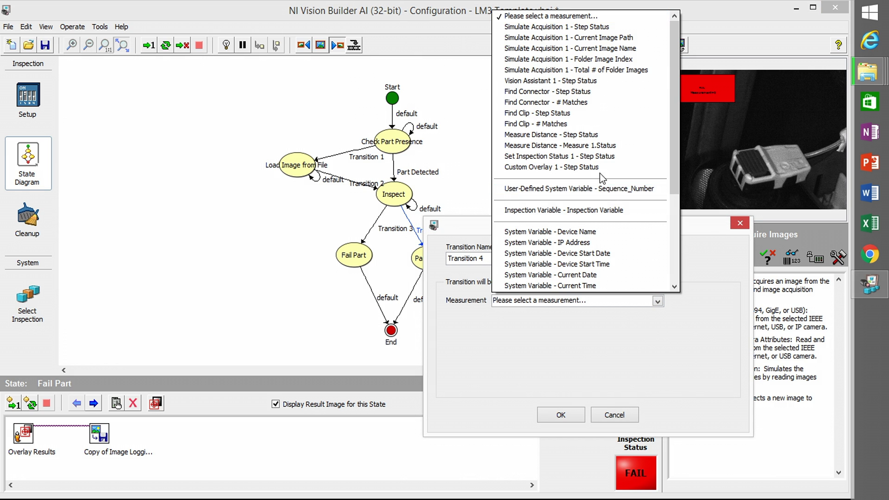
{"action": "left_click", "coordinate": [579, 147]}
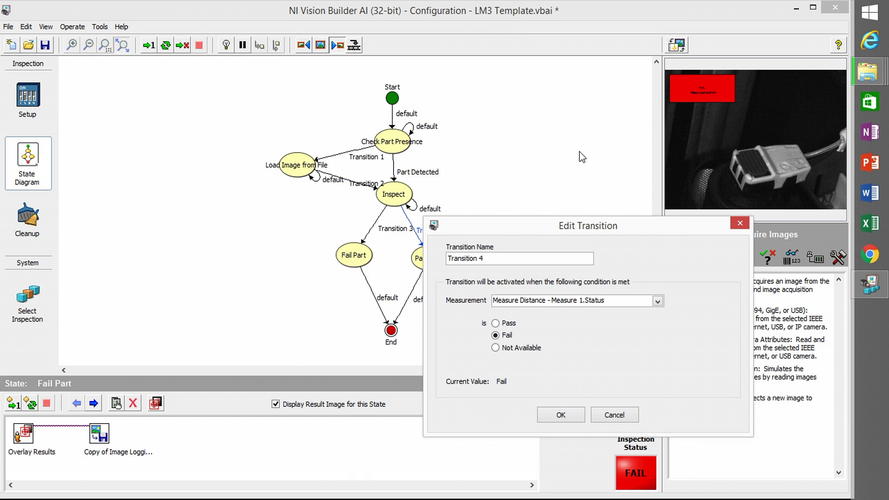
{"action": "left_click", "coordinate": [560, 414]}
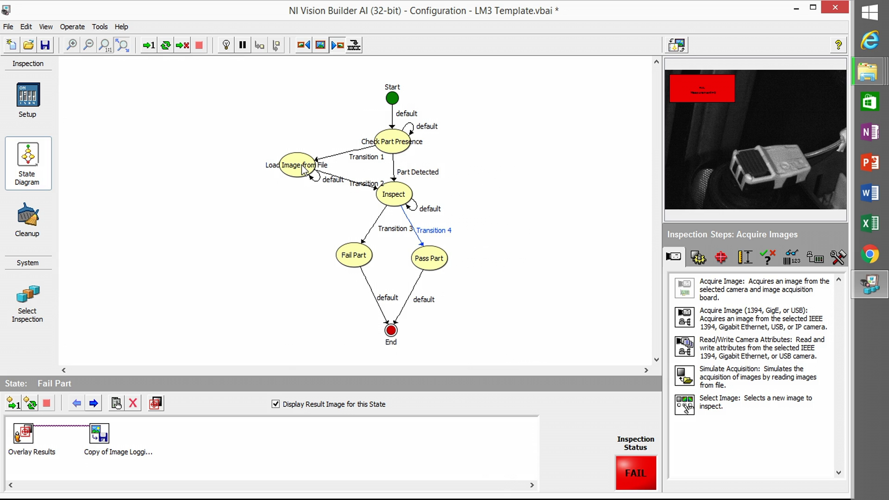
- Remove the Simulate Acquisition 1 step from the Inspect state
{"action": "left_click", "coordinate": [406, 197]}
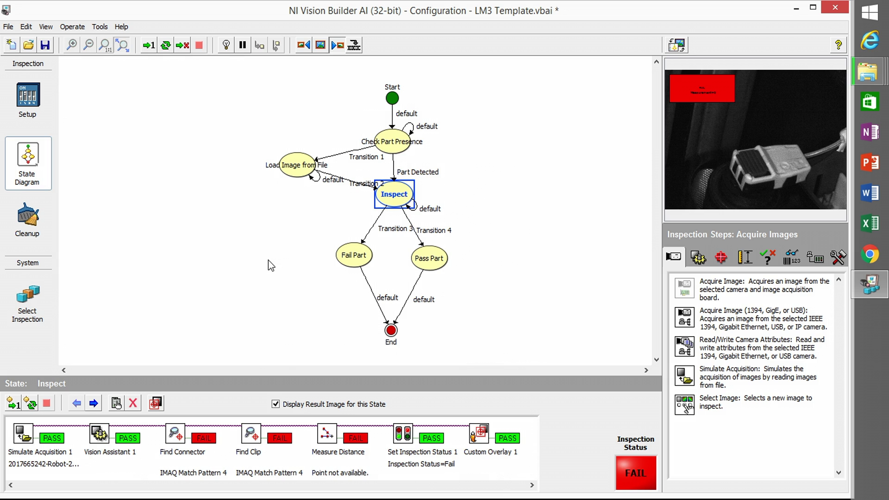
{"action": "left_click", "coordinate": [18, 440]}
{"action": "right_click", "coordinate": [19, 440]}
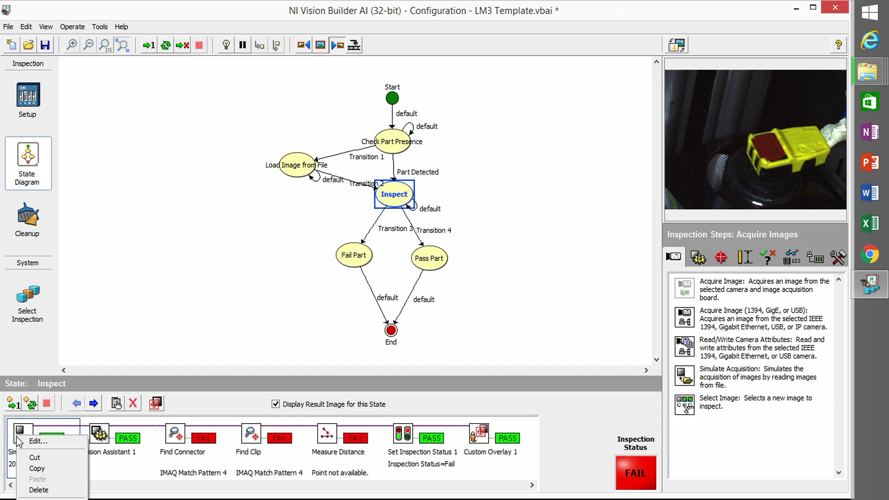
{"action": "left_click", "coordinate": [65, 489]}
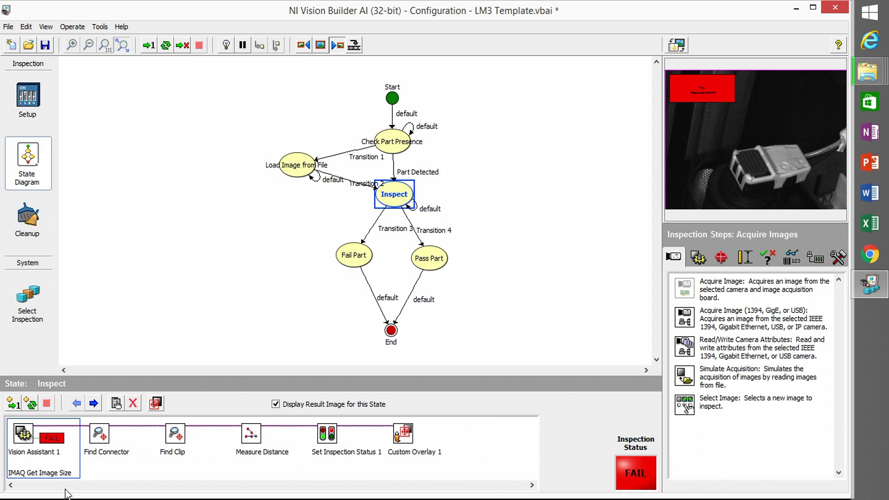
- In Load Image from File's Simulate Acquisition 1, browse to Yanfeng > yenfeng > 10-9-2017
{"action": "left_click", "coordinate": [307, 168]}
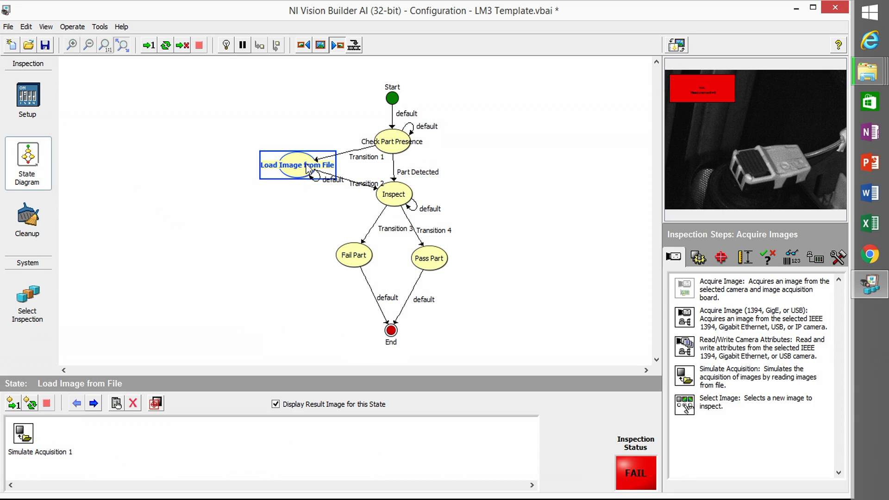
{"action": "double_click", "coordinate": [33, 436]}
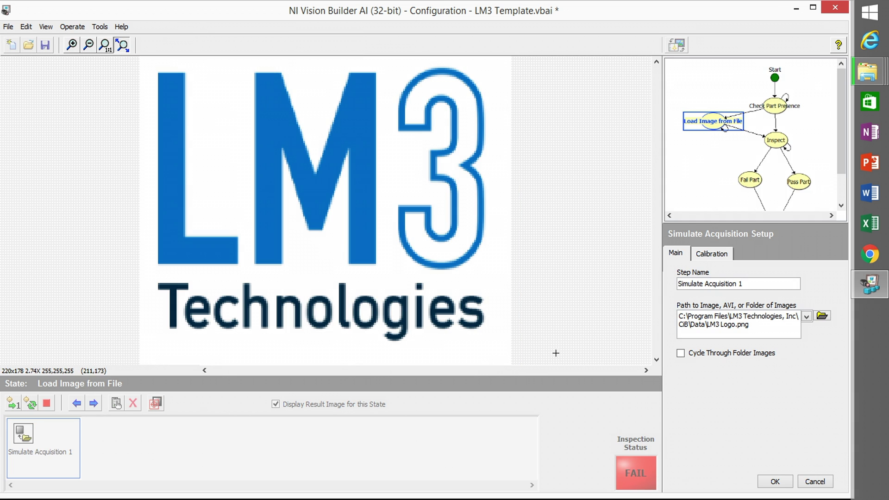
{"action": "left_click", "coordinate": [821, 316]}
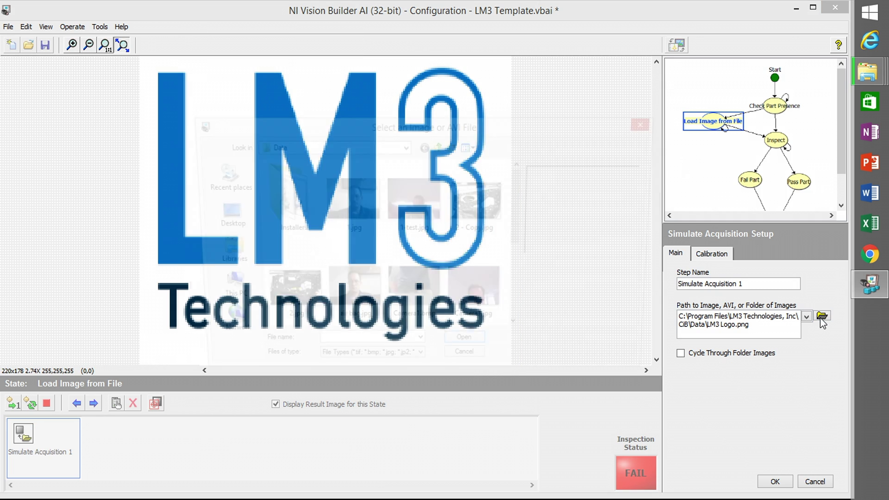
{"action": "left_click", "coordinate": [217, 221]}
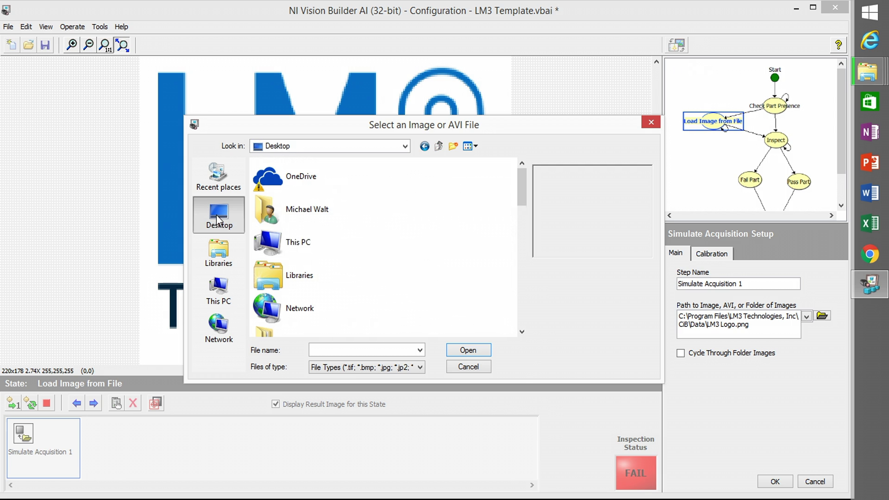
{"action": "left_click", "coordinate": [298, 241]}
{"action": "left_click_drag", "start_coordinate": [521, 181], "coordinate": [520, 300]}
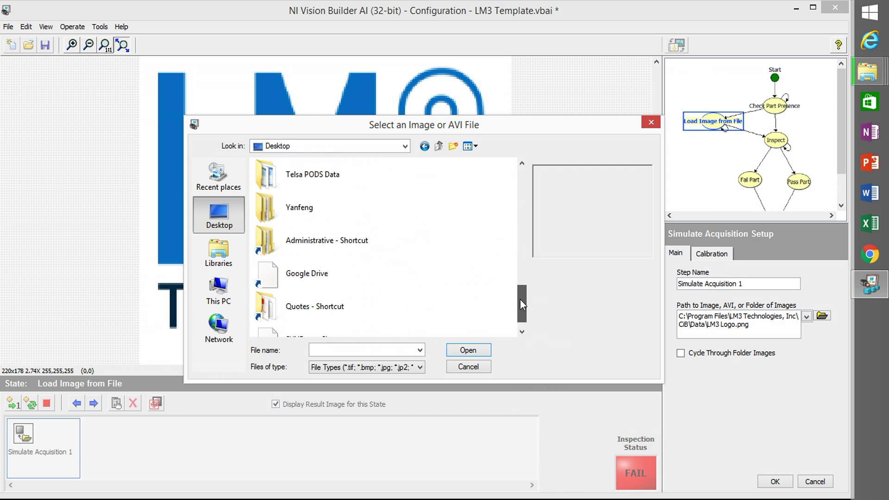
{"action": "double_click", "coordinate": [299, 209]}
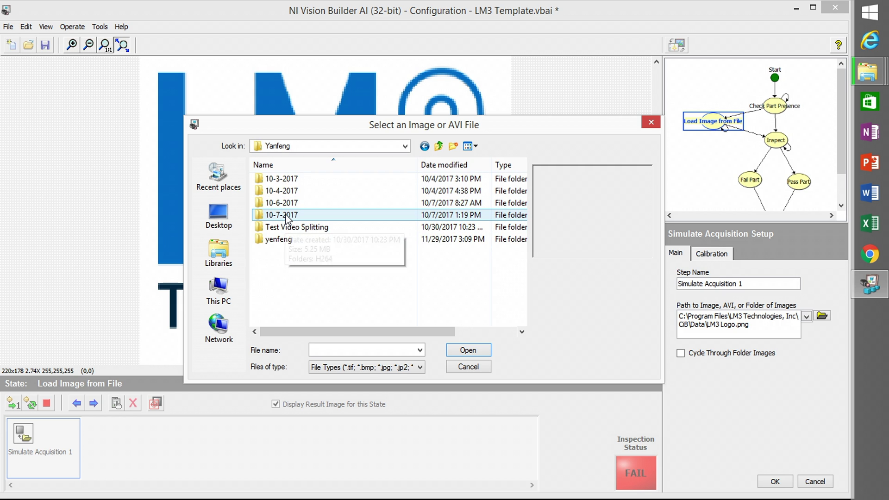
{"action": "double_click", "coordinate": [287, 239]}
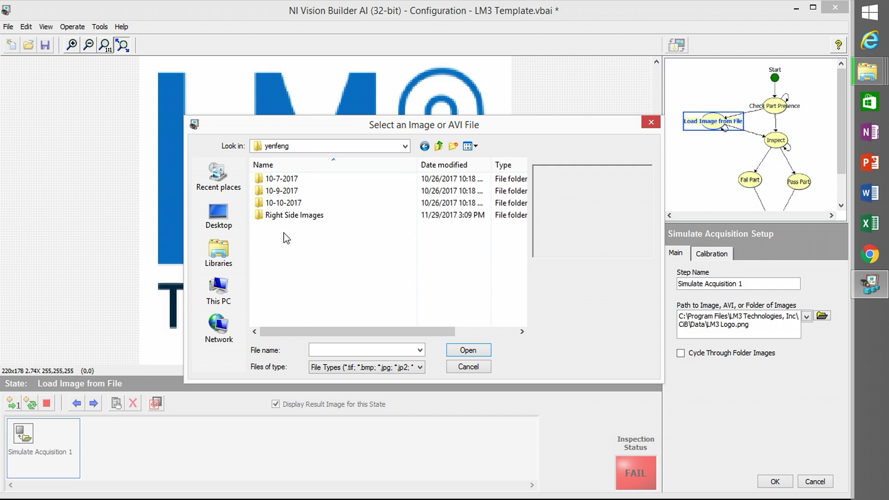
{"action": "double_click", "coordinate": [268, 192]}
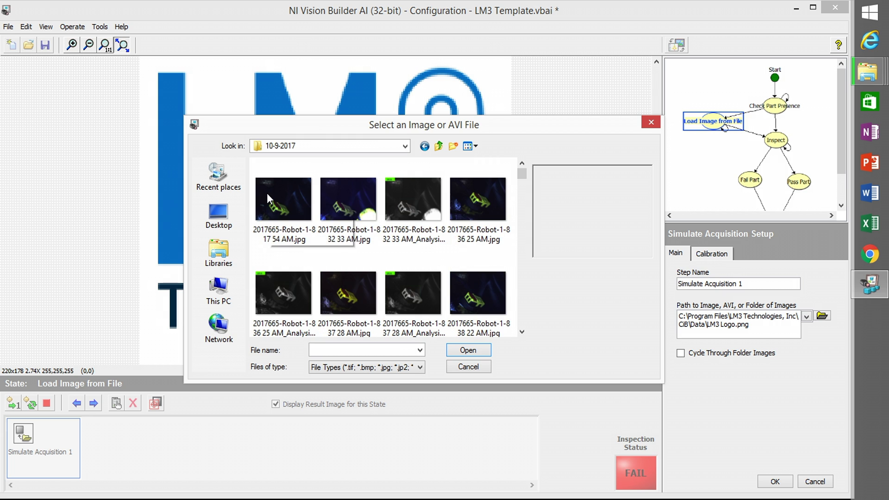
- Load the first Robot-2-8 connector image and enable Cycle Through Folder Images
{"action": "scroll", "coordinate": [267, 193], "scroll_direction": "down", "scroll_amount": 5}
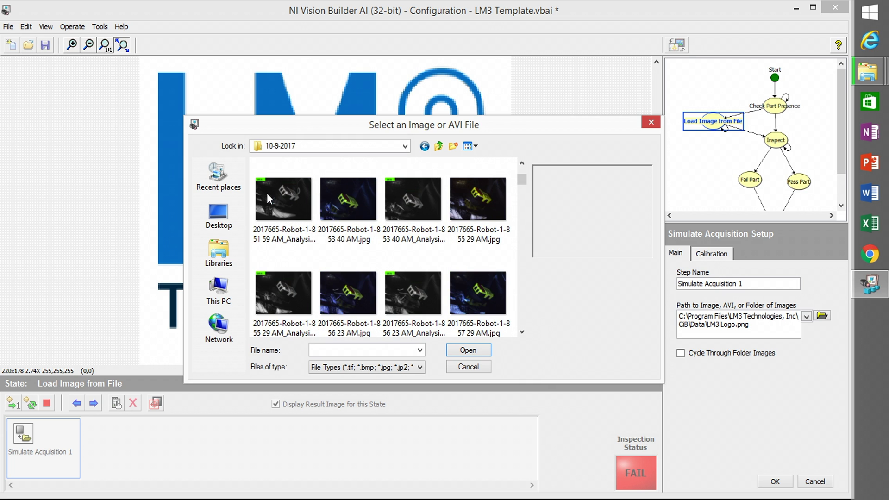
{"action": "scroll", "coordinate": [266, 193], "scroll_direction": "down", "scroll_amount": 3}
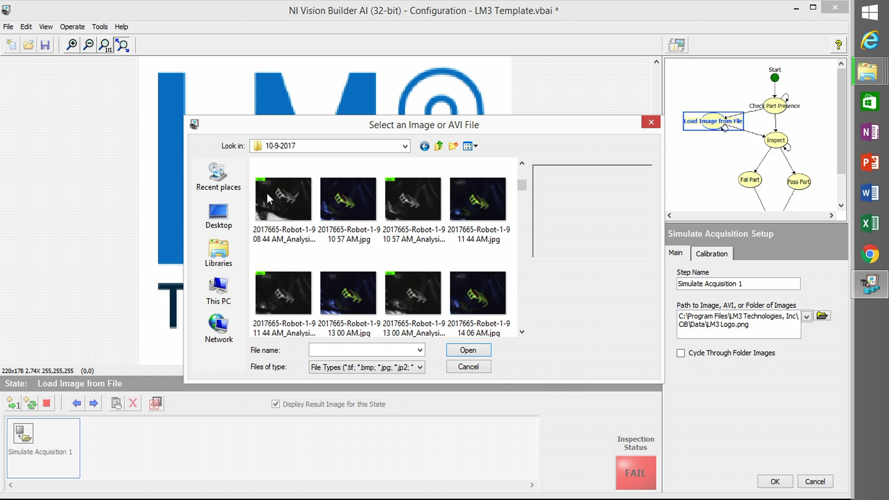
{"action": "scroll", "coordinate": [267, 192], "scroll_direction": "down", "scroll_amount": 4}
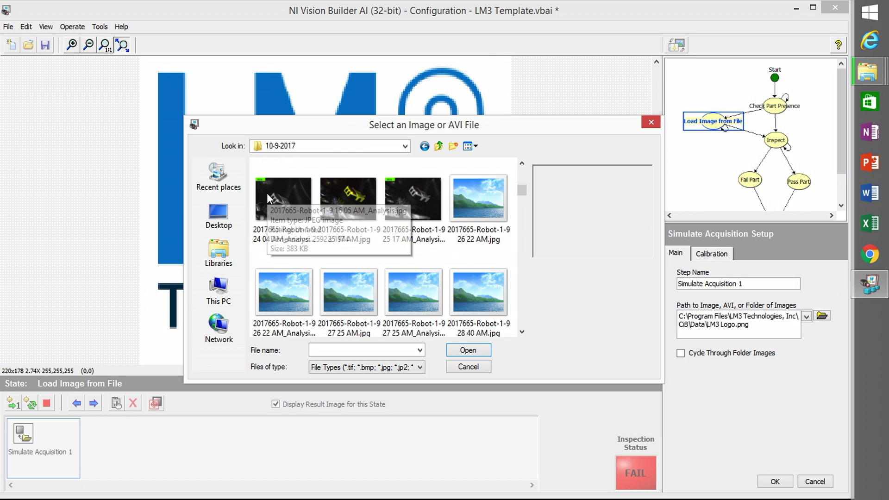
{"action": "scroll", "coordinate": [267, 192], "scroll_direction": "down", "scroll_amount": 10}
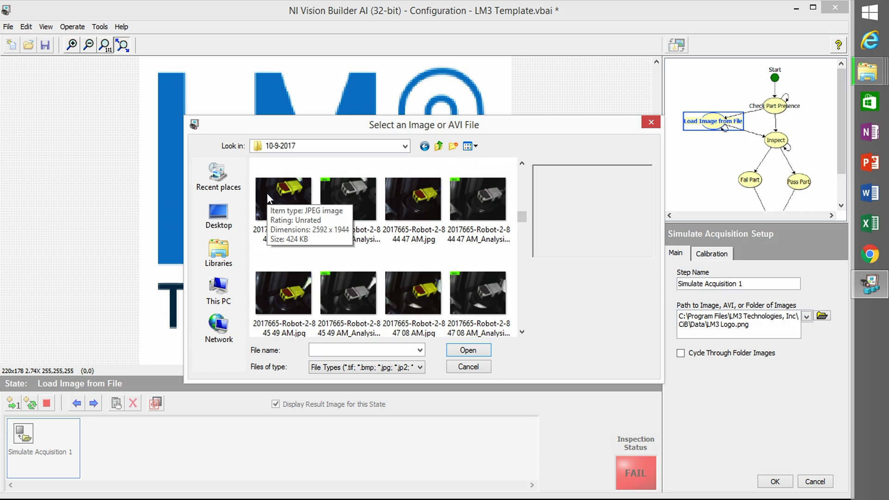
{"action": "left_click", "coordinate": [294, 196]}
{"action": "double_click", "coordinate": [294, 193]}
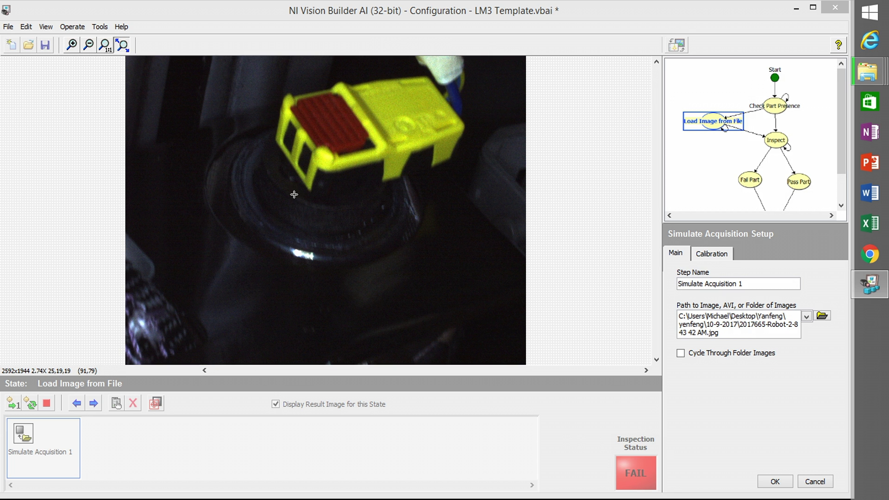
{"action": "left_click", "coordinate": [686, 355]}
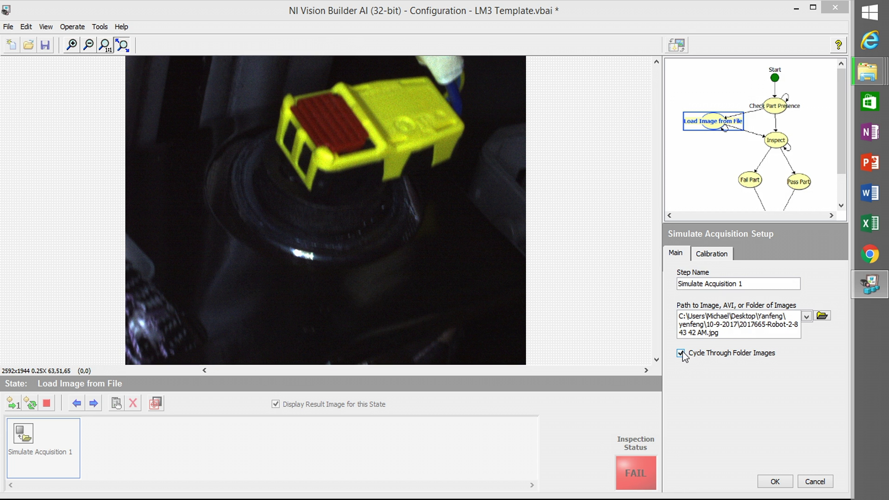
{"action": "left_click", "coordinate": [774, 482]}
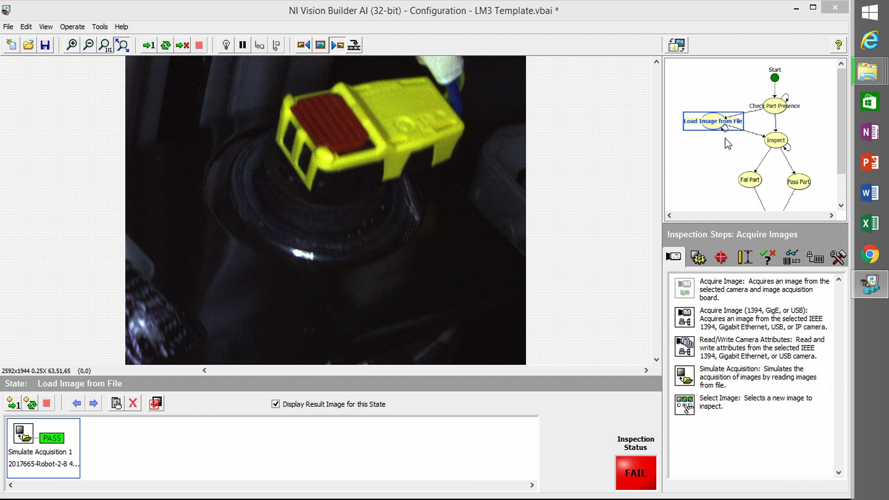
- Run the inspection once and review Vision Assistant 1, Find Connector and Find Clip results, both finders failing
{"action": "left_click", "coordinate": [148, 46]}
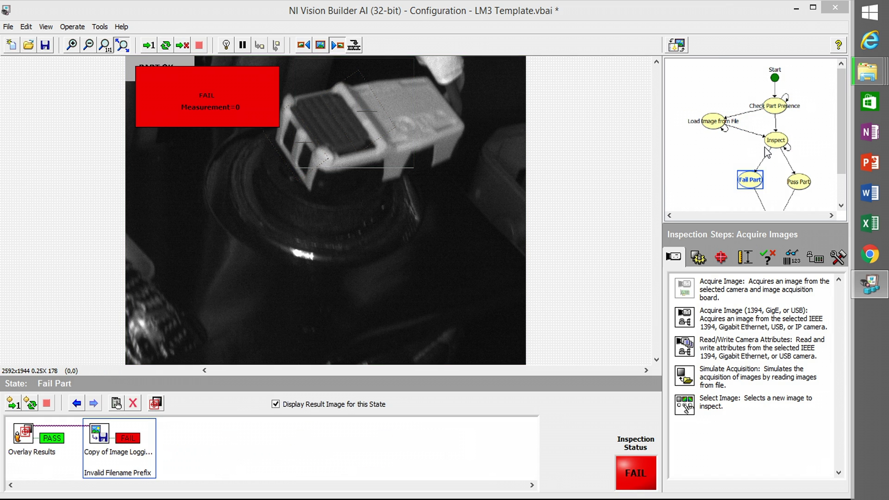
{"action": "left_click", "coordinate": [777, 141]}
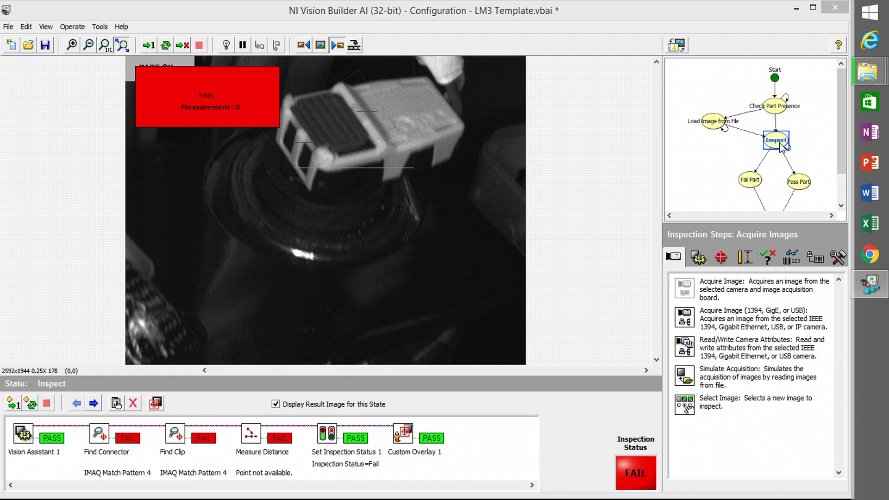
{"action": "left_click", "coordinate": [27, 439]}
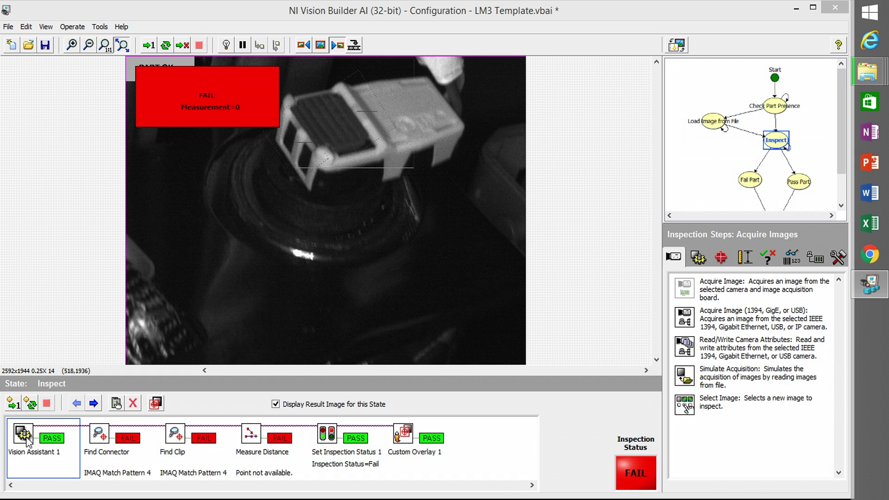
{"action": "left_click", "coordinate": [99, 440]}
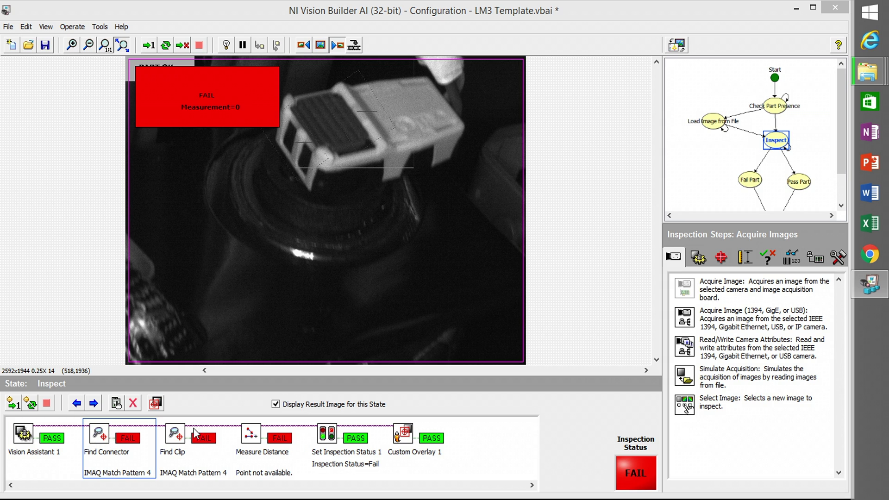
{"action": "left_click", "coordinate": [181, 434]}
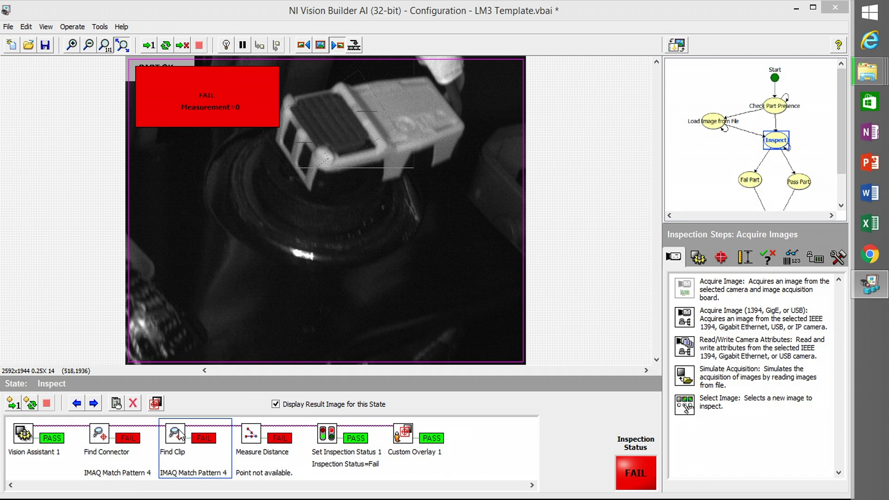
{"action": "left_click", "coordinate": [103, 437]}
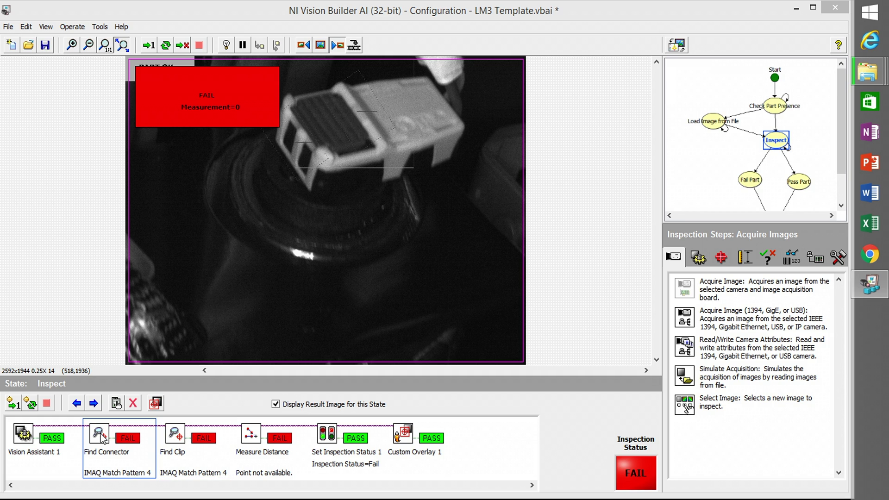
{"action": "left_click", "coordinate": [709, 127]}
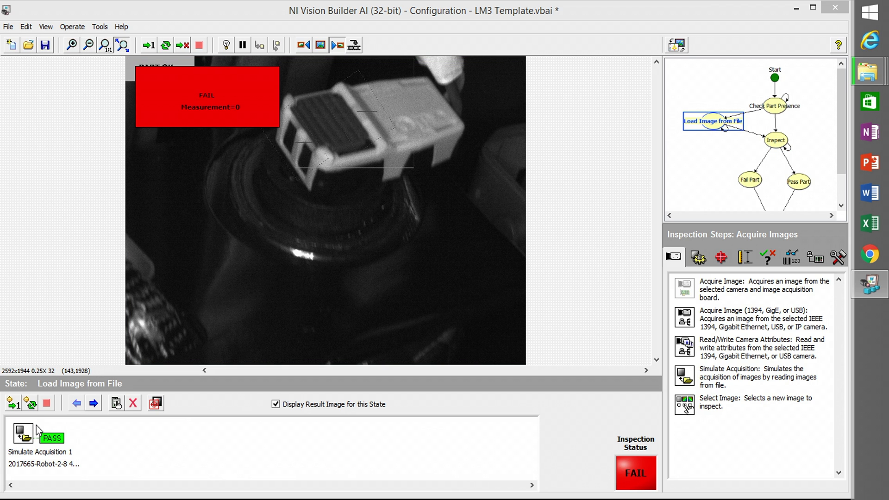
- Inspect the next folder image (PART OK, Distance=432) and open the still-failing Find Connector settings
{"action": "double_click", "coordinate": [27, 435]}
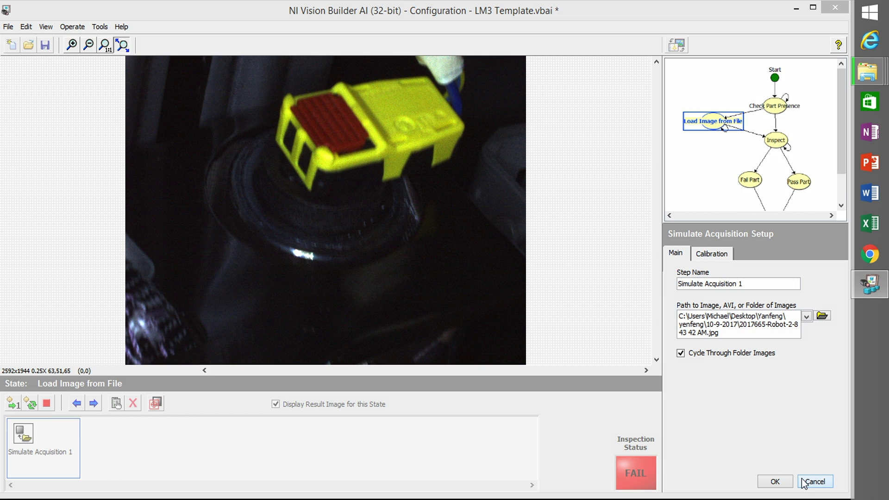
{"action": "left_click", "coordinate": [776, 482]}
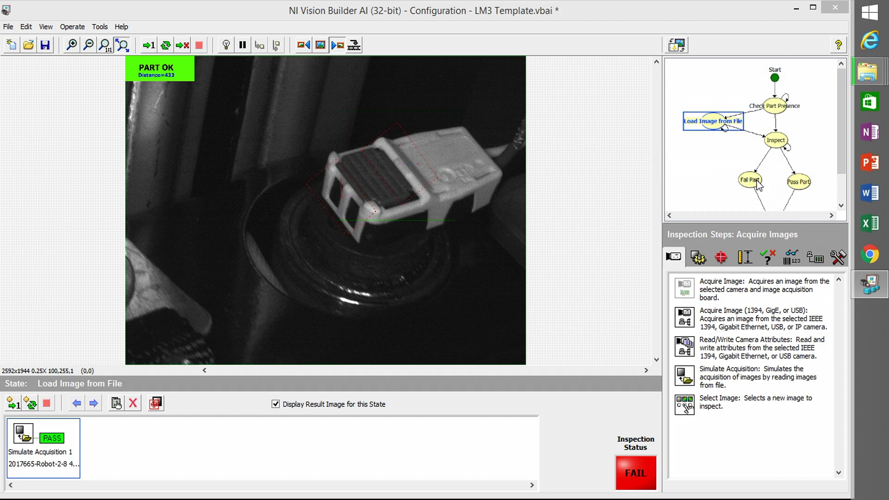
{"action": "left_click", "coordinate": [766, 143]}
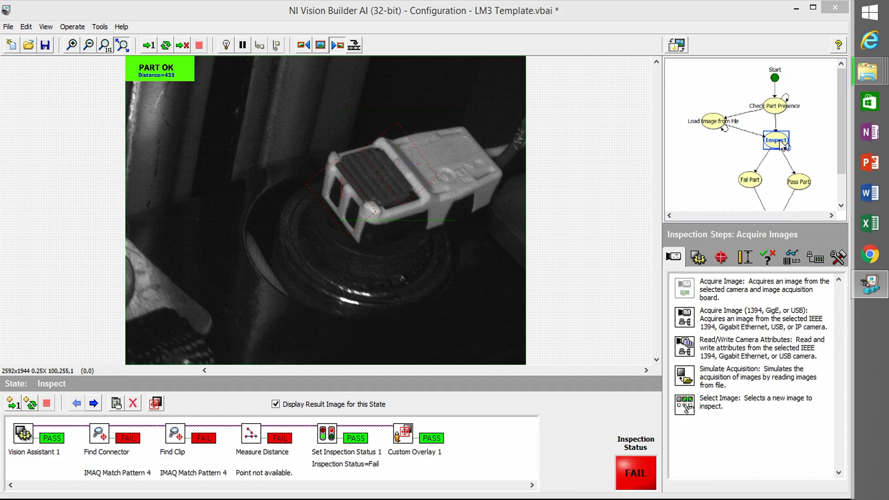
{"action": "left_click", "coordinate": [110, 444]}
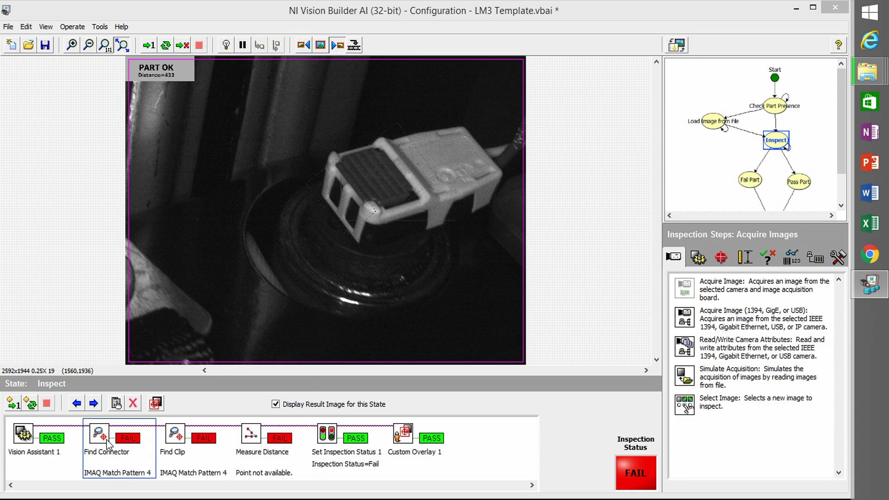
{"action": "double_click", "coordinate": [108, 442]}
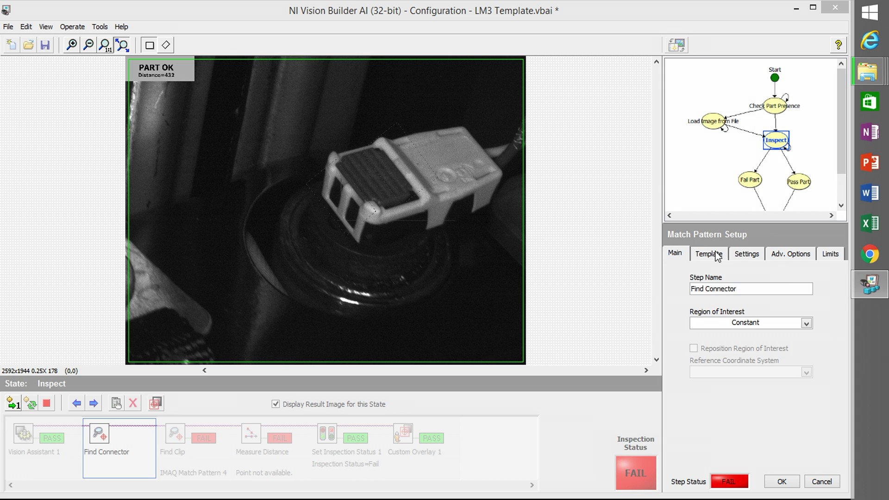
- Give Find Connector a new 214×446 template of the connector's front end, yielding one match
{"action": "left_click", "coordinate": [717, 256]}
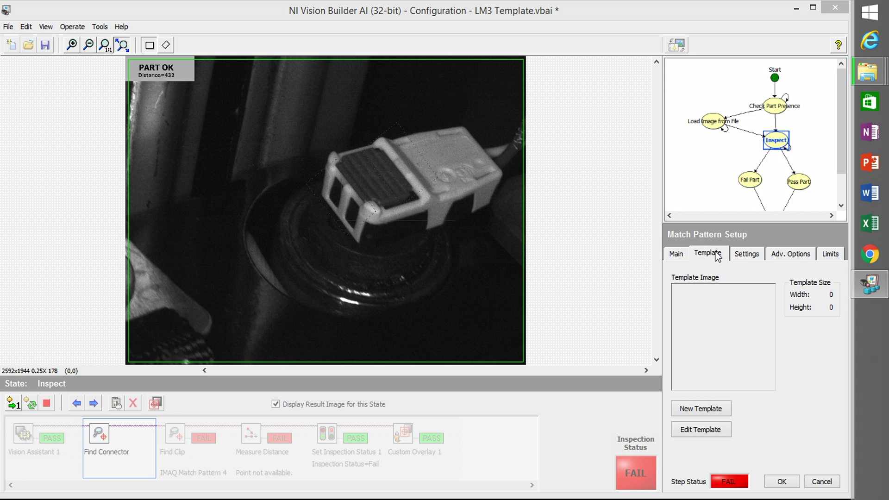
{"action": "left_click", "coordinate": [701, 408]}
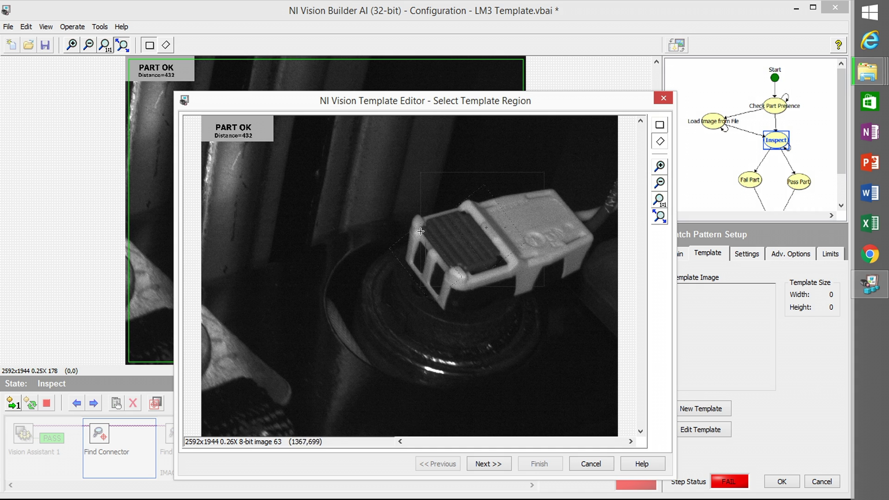
{"action": "mouse_move", "coordinate": [402, 226]}
{"action": "left_mouse_down"}
{"action": "mouse_move", "coordinate": [460, 301]}
{"action": "mouse_move", "coordinate": [429, 306]}
{"action": "mouse_move", "coordinate": [455, 298]}
{"action": "mouse_move", "coordinate": [453, 287]}
{"action": "left_mouse_up"}
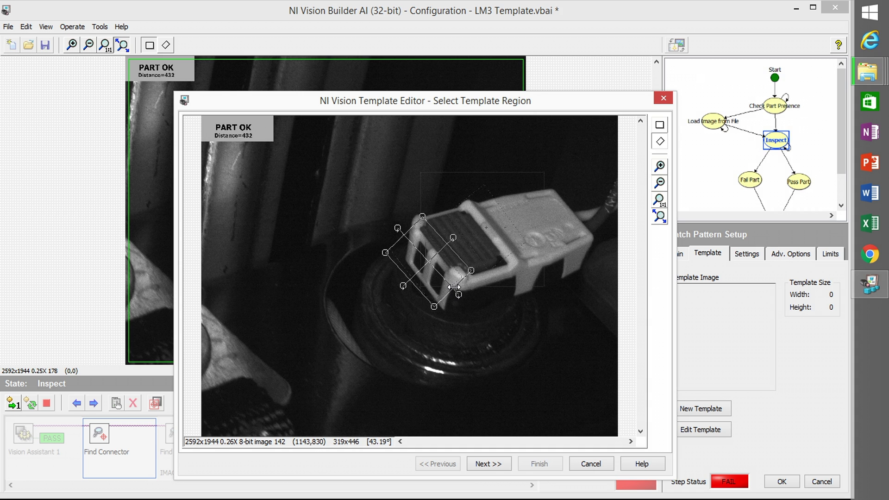
{"action": "left_click_drag", "start_coordinate": [424, 295], "coordinate": [426, 291]}
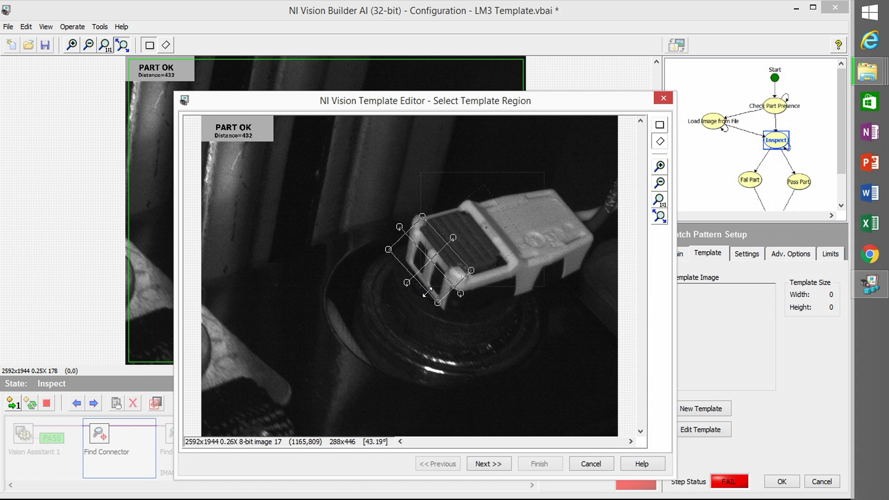
{"action": "left_click_drag", "start_coordinate": [460, 254], "coordinate": [448, 264]}
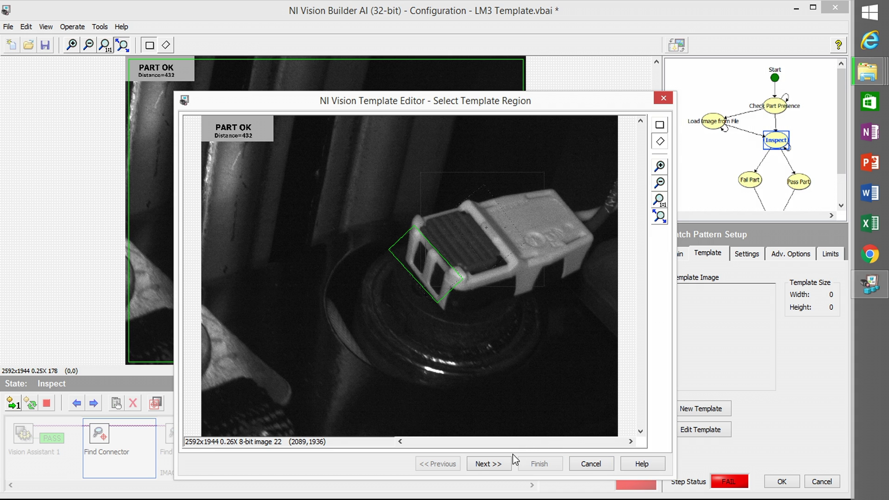
{"action": "left_click", "coordinate": [500, 465]}
{"action": "left_click", "coordinate": [499, 464]}
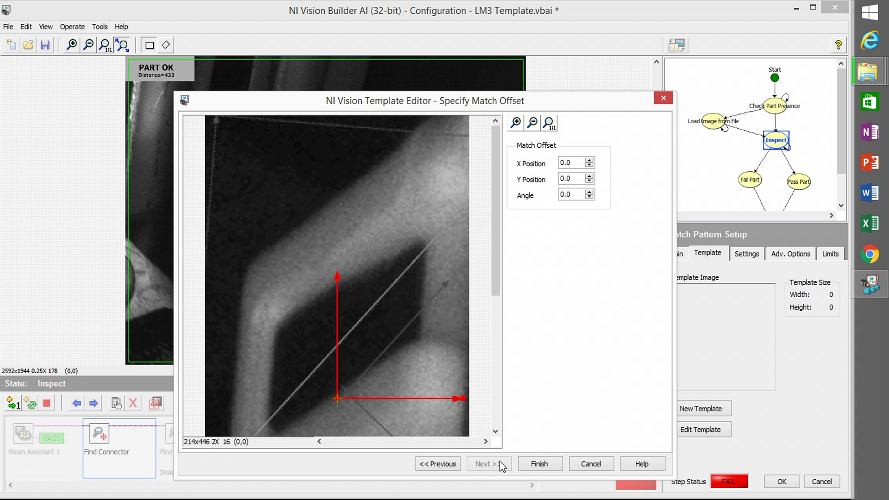
{"action": "left_click", "coordinate": [537, 463]}
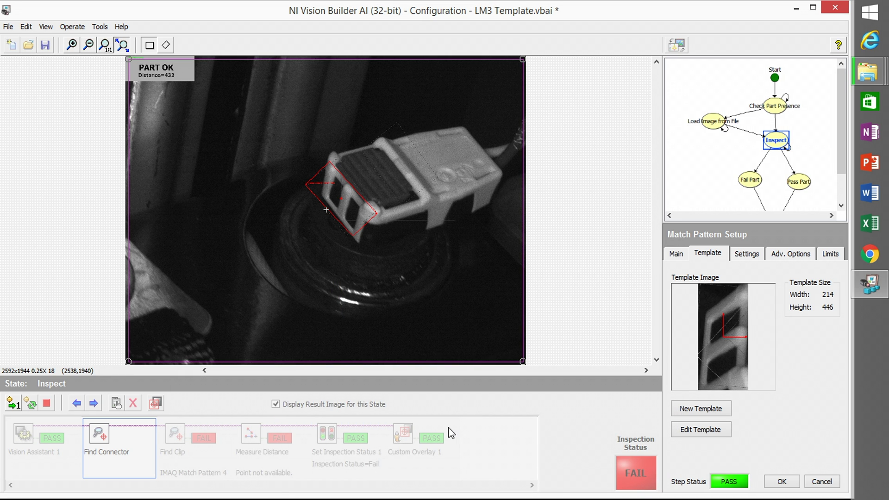
{"action": "left_click", "coordinate": [782, 482]}
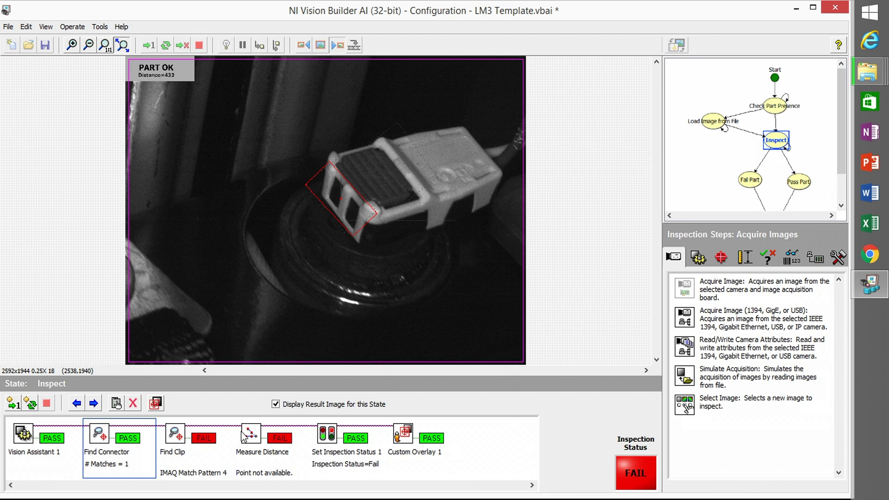
{"action": "left_click", "coordinate": [175, 443]}
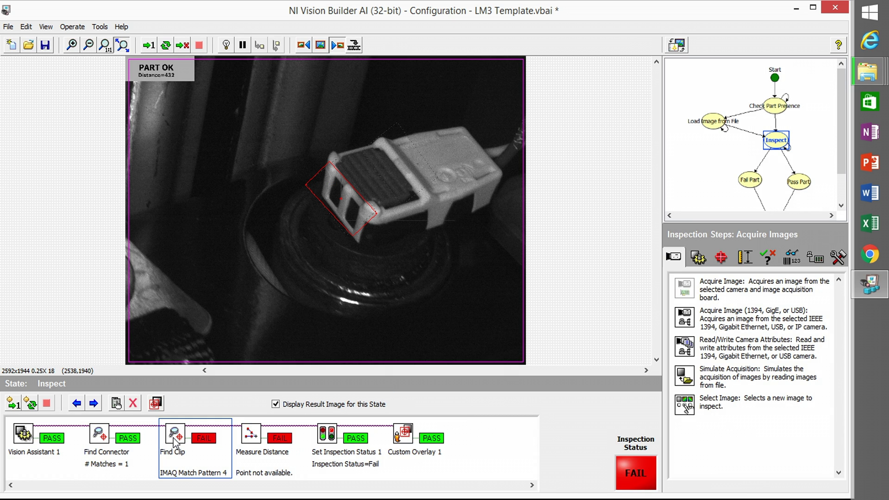
- Draw and rotate a 156×491 clip-band template for Find Clip, bringing Measure Distance to 477.16
{"action": "double_click", "coordinate": [175, 442]}
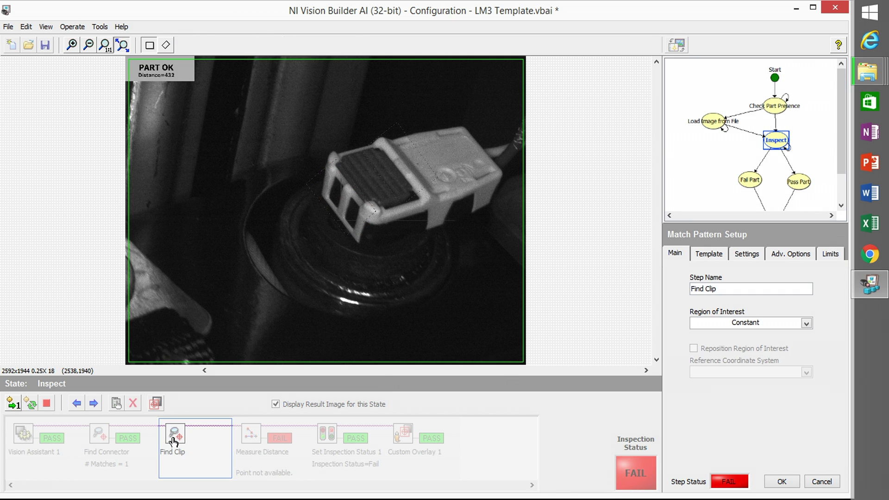
{"action": "left_click", "coordinate": [707, 257]}
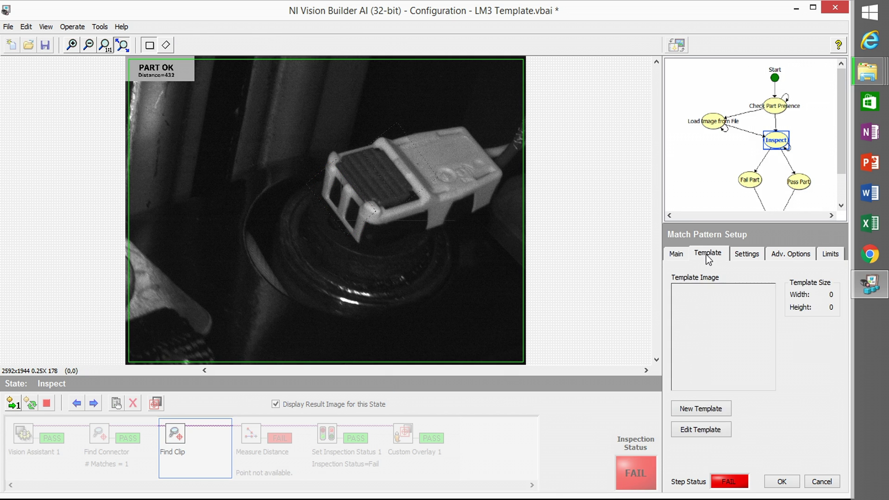
{"action": "left_click", "coordinate": [703, 408]}
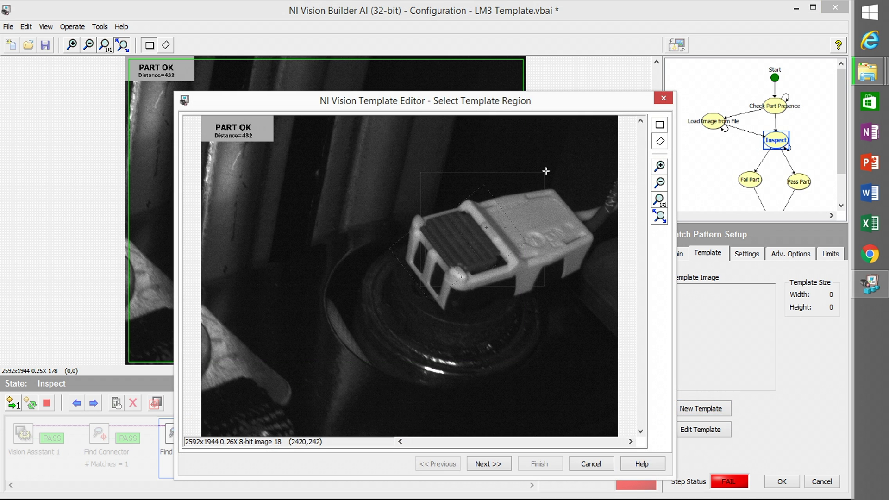
{"action": "left_click_drag", "start_coordinate": [463, 200], "coordinate": [526, 266]}
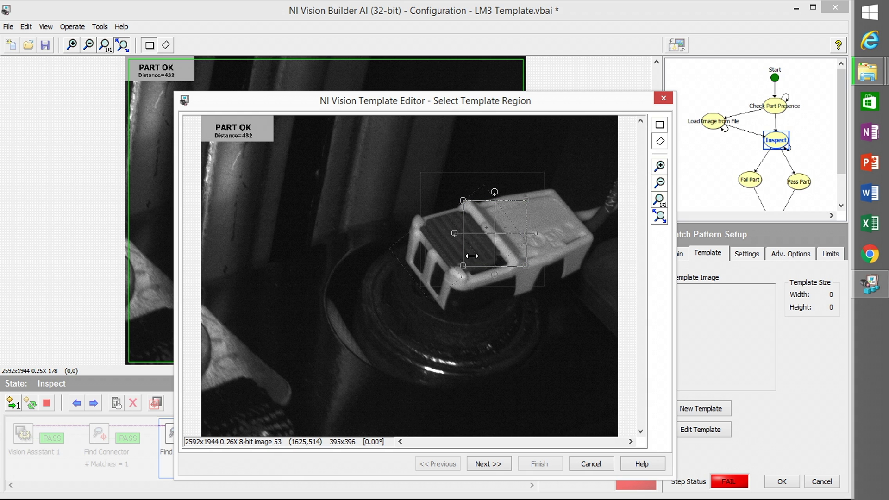
{"action": "left_click_drag", "start_coordinate": [472, 256], "coordinate": [516, 237]}
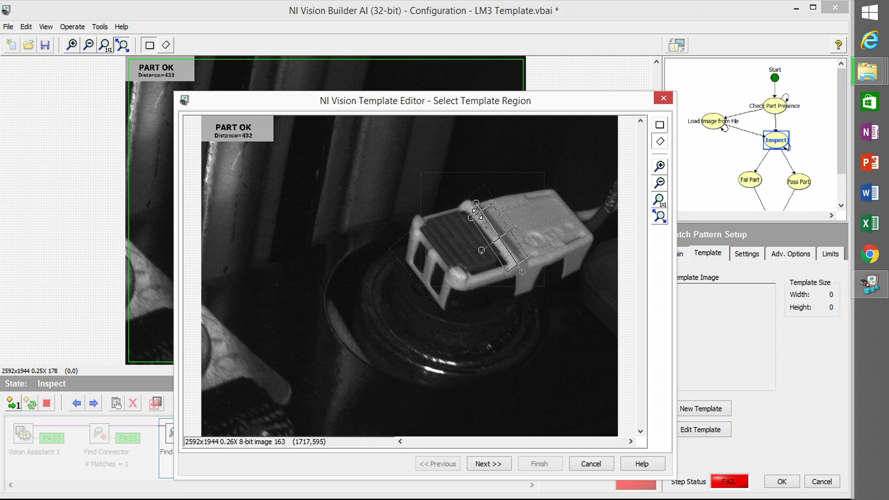
{"action": "left_click_drag", "start_coordinate": [476, 214], "coordinate": [474, 194]}
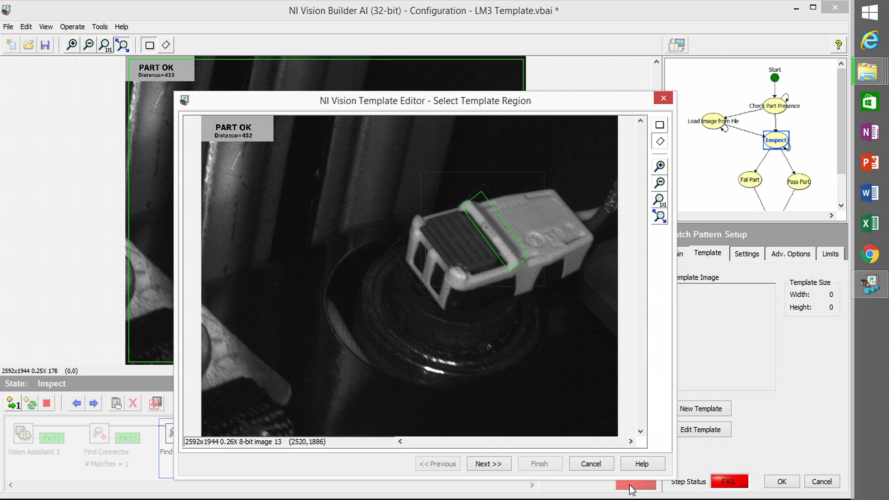
{"action": "left_click", "coordinate": [499, 468]}
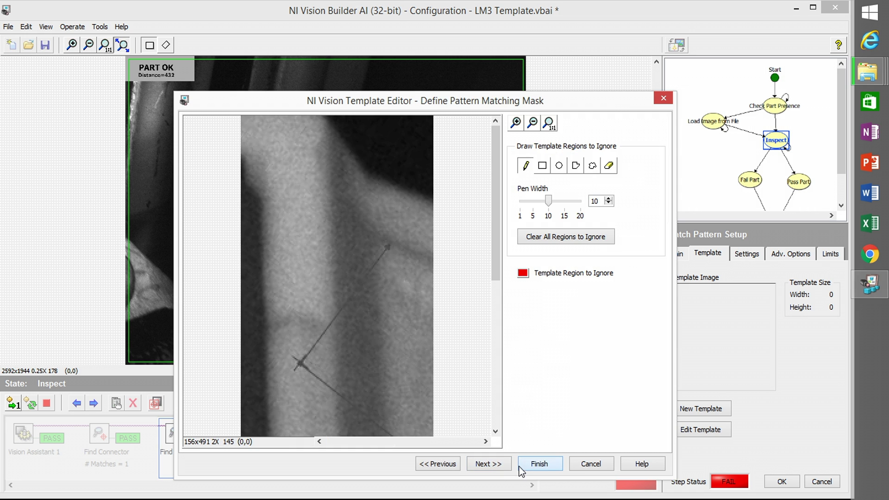
{"action": "left_click", "coordinate": [494, 467]}
{"action": "left_click", "coordinate": [539, 464]}
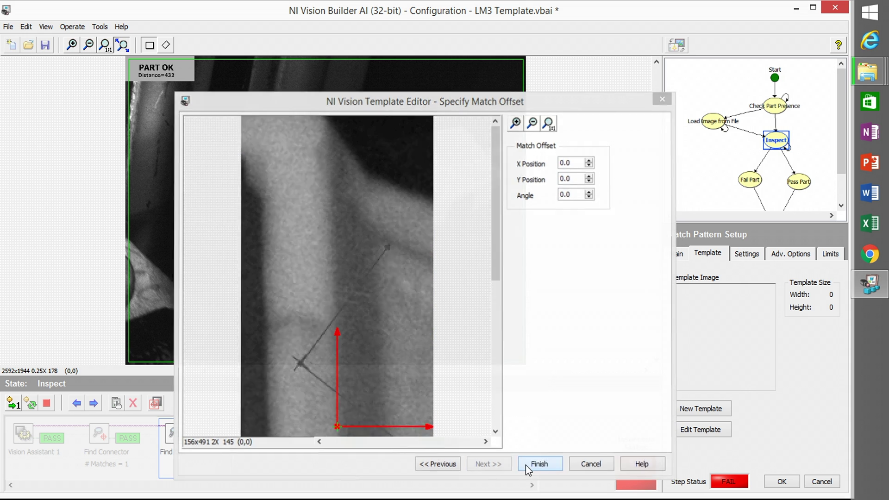
{"action": "left_click", "coordinate": [782, 482]}
{"action": "left_click", "coordinate": [239, 447]}
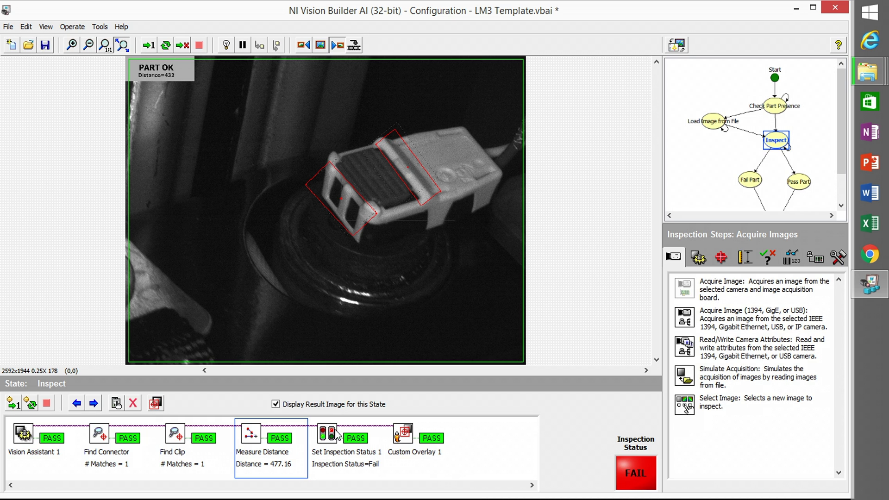
- Save LM3 Template.vbai, run once for PASS with Measurement=474, and enlarge the state diagram
{"action": "left_click", "coordinate": [46, 48]}
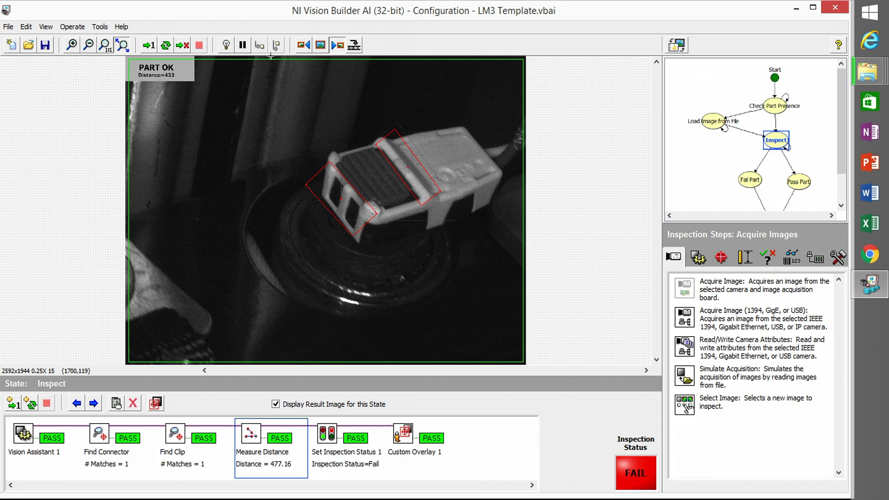
{"action": "left_click", "coordinate": [148, 47]}
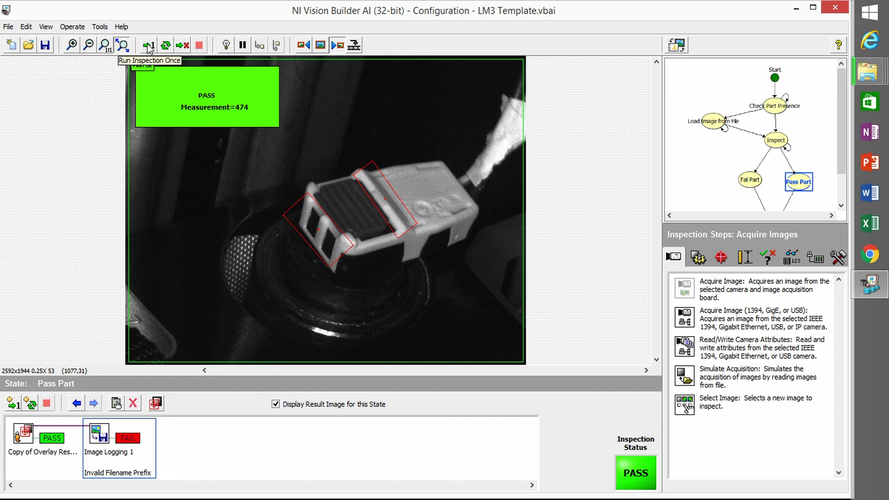
{"action": "left_click", "coordinate": [711, 124]}
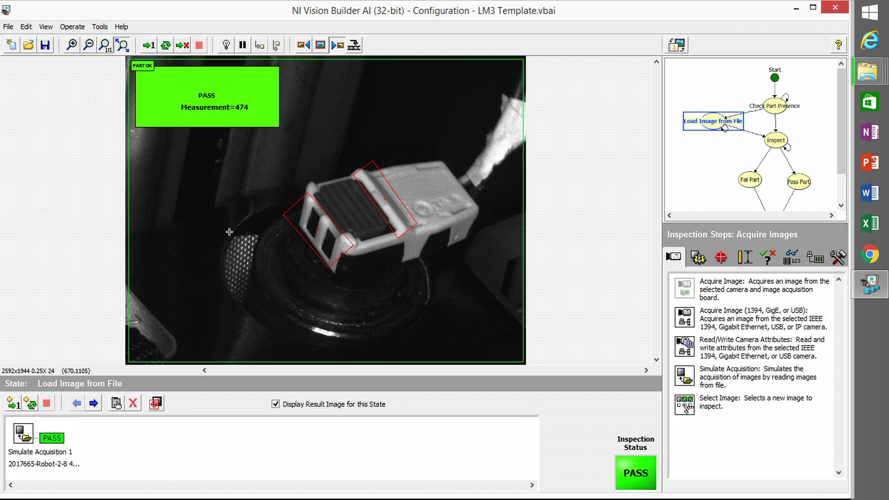
{"action": "double_click", "coordinate": [774, 115]}
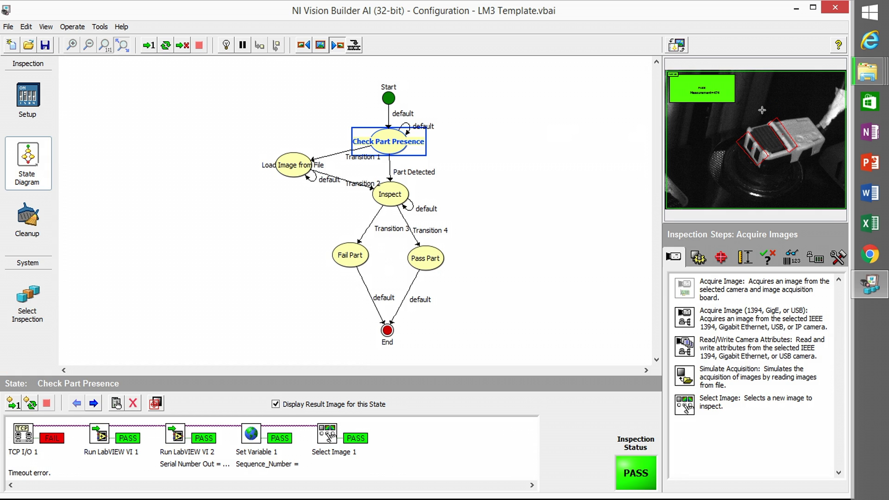
- Change the first Receive command of TCP I/O 1 to time out after 500 ms instead of 5000 ms
{"action": "double_click", "coordinate": [382, 144]}
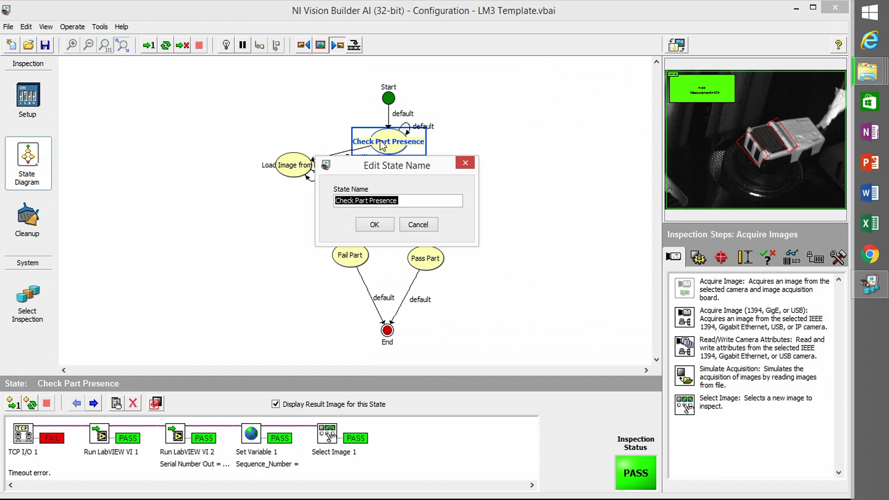
{"action": "left_click", "coordinate": [419, 225]}
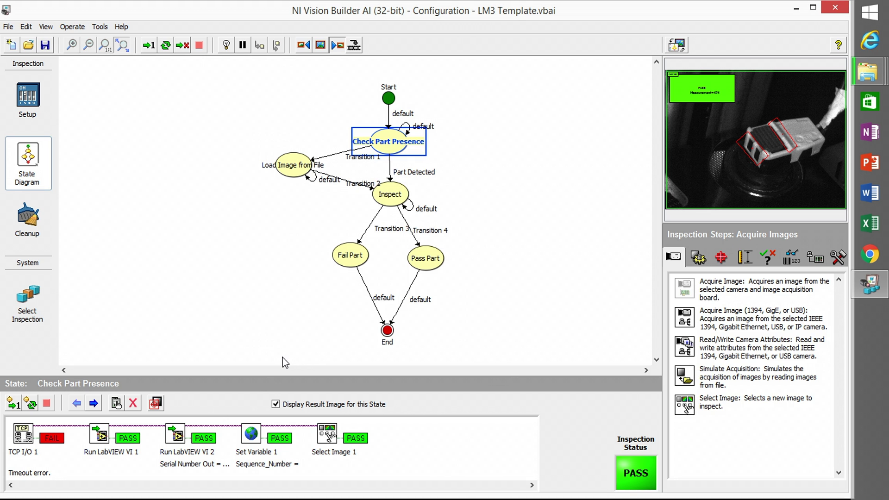
{"action": "double_click", "coordinate": [23, 436]}
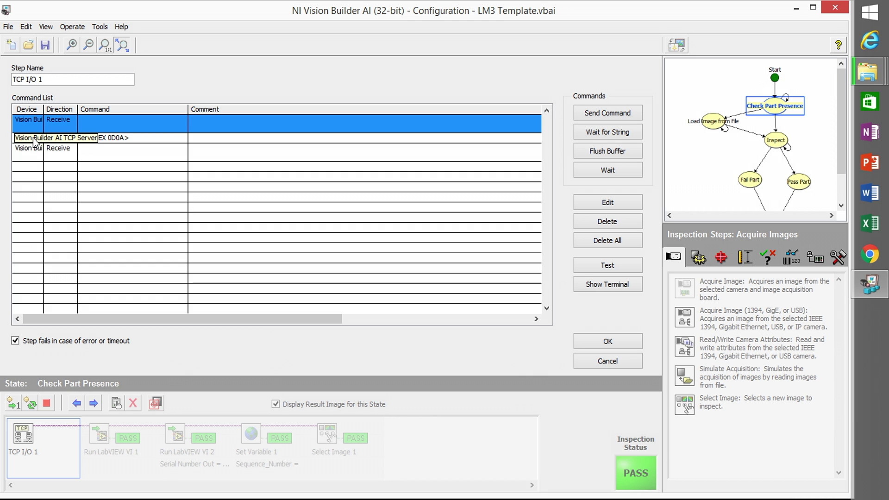
{"action": "double_click", "coordinate": [28, 120]}
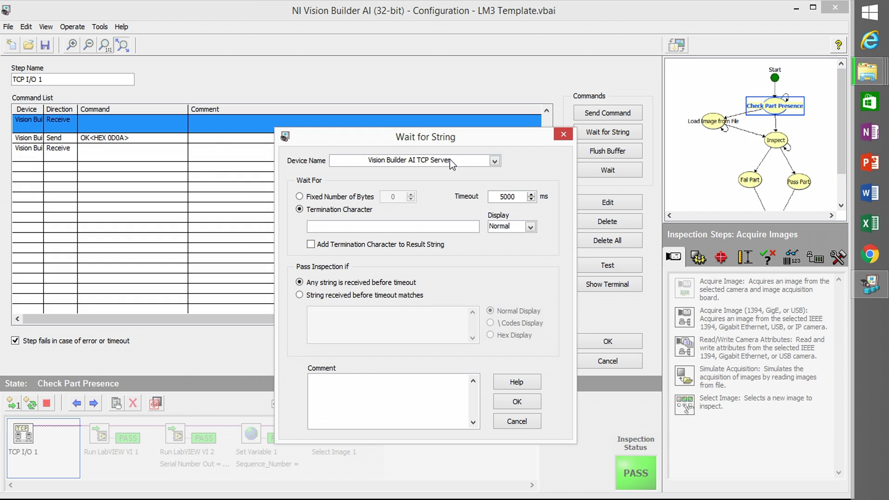
{"action": "double_click", "coordinate": [509, 197]}
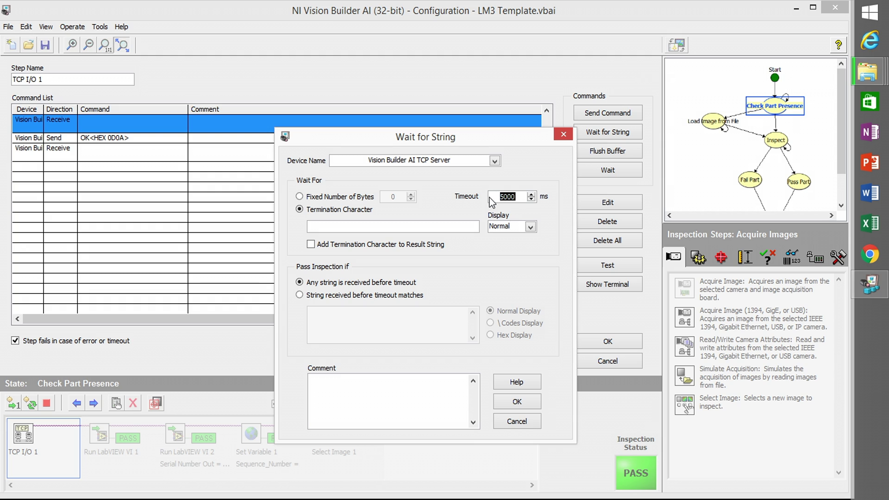
{"action": "left_click", "coordinate": [516, 197]}
{"action": "key", "text": "BackSpace"}
{"action": "left_click", "coordinate": [517, 401]}
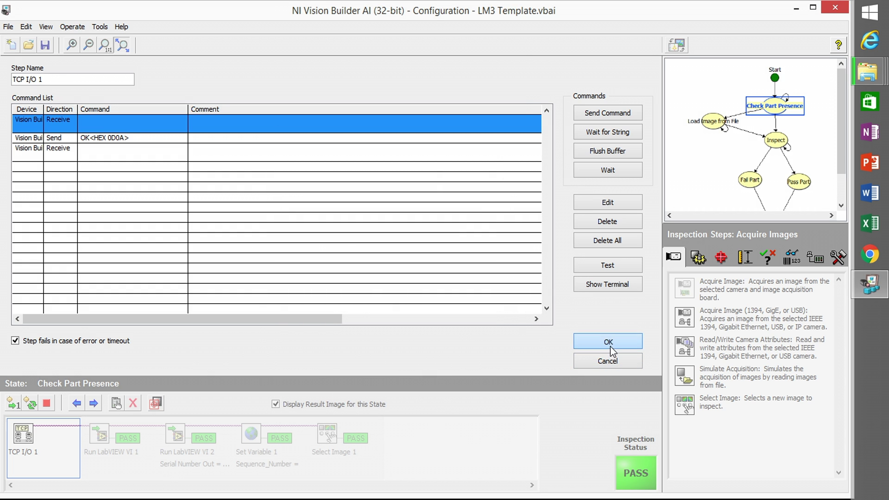
{"action": "left_click", "coordinate": [609, 343]}
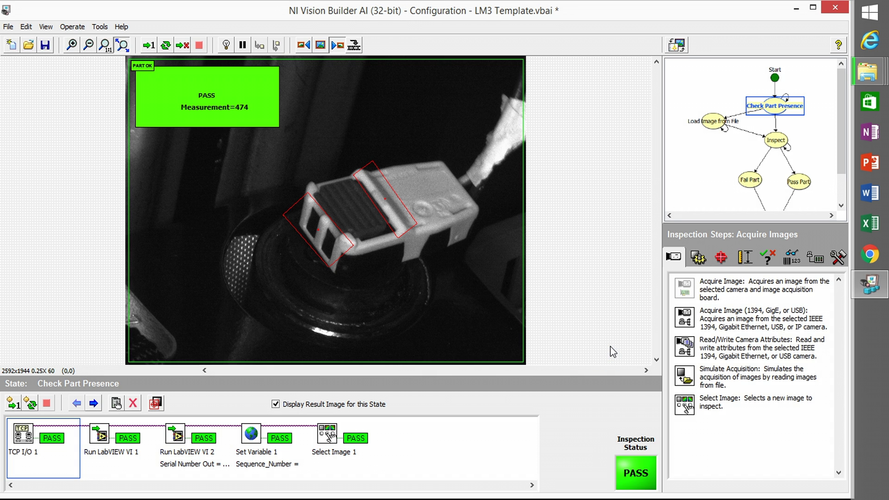
- Run the inspection three more times (Measurement=478), then close Vision Builder AI, answering the LM3 Template.vbai save prompt
{"action": "left_click", "coordinate": [149, 48]}
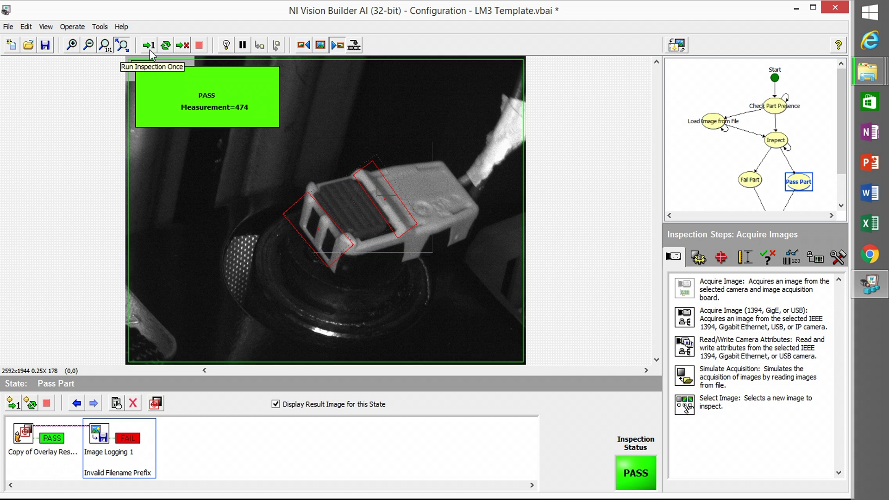
{"action": "left_click", "coordinate": [149, 46]}
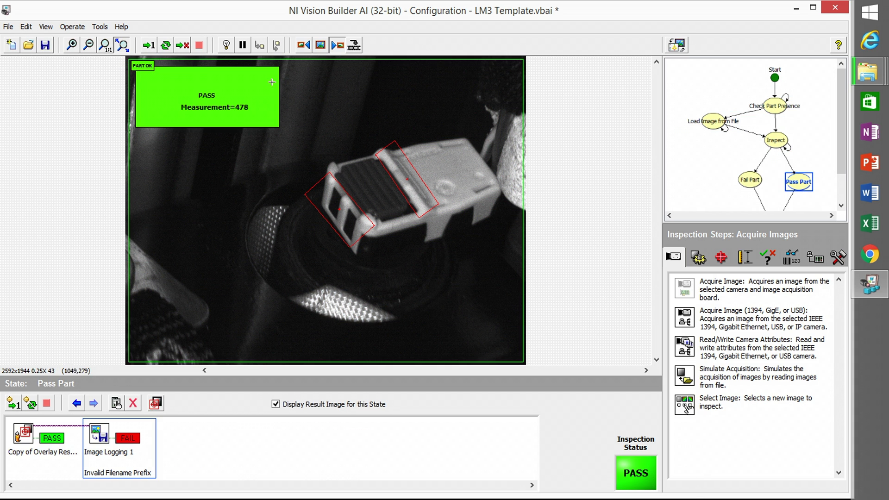
{"action": "left_click", "coordinate": [176, 46]}
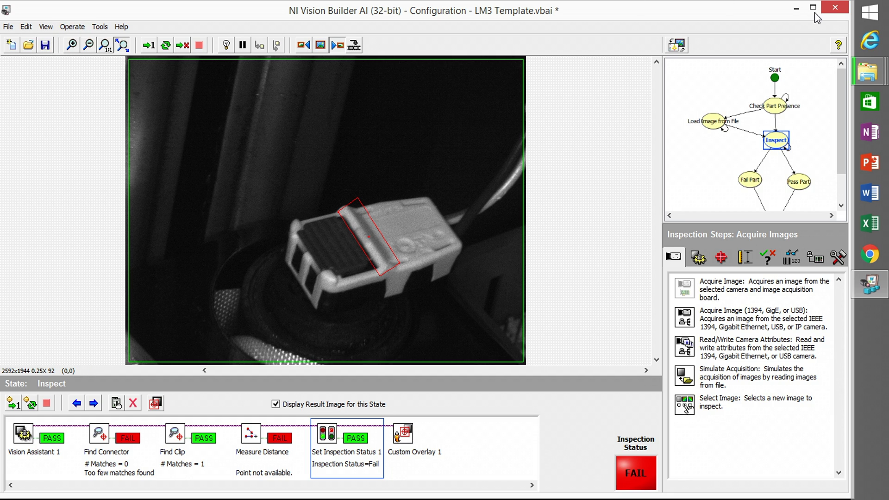
{"action": "left_click", "coordinate": [835, 7]}
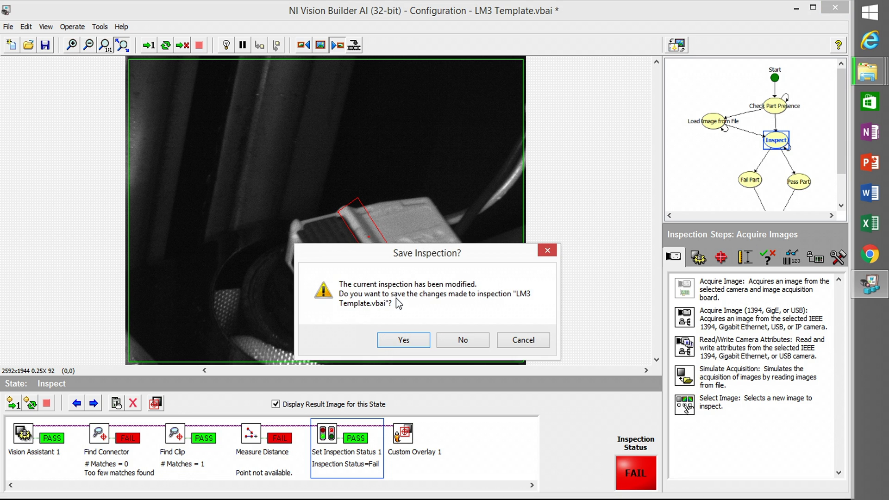
{"action": "left_click", "coordinate": [405, 340]}
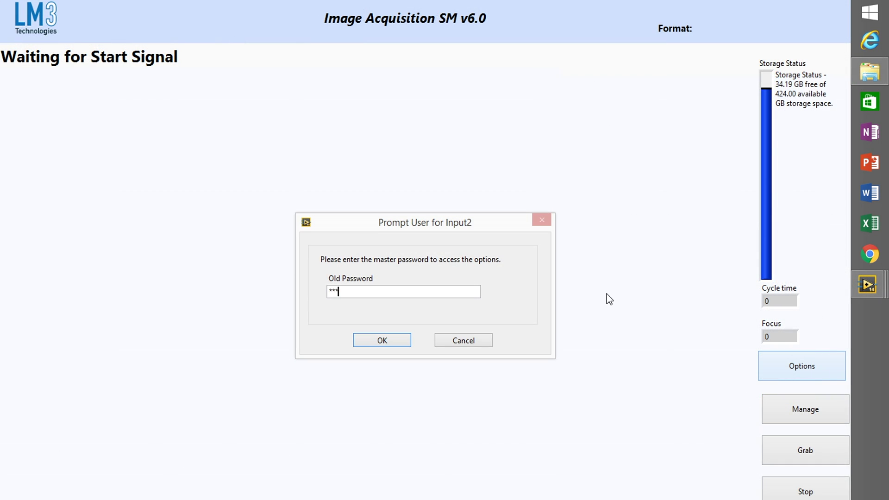
- Submit the master password and turn on vision analysis in the vision parameter settings
{"action": "left_click", "coordinate": [401, 343]}
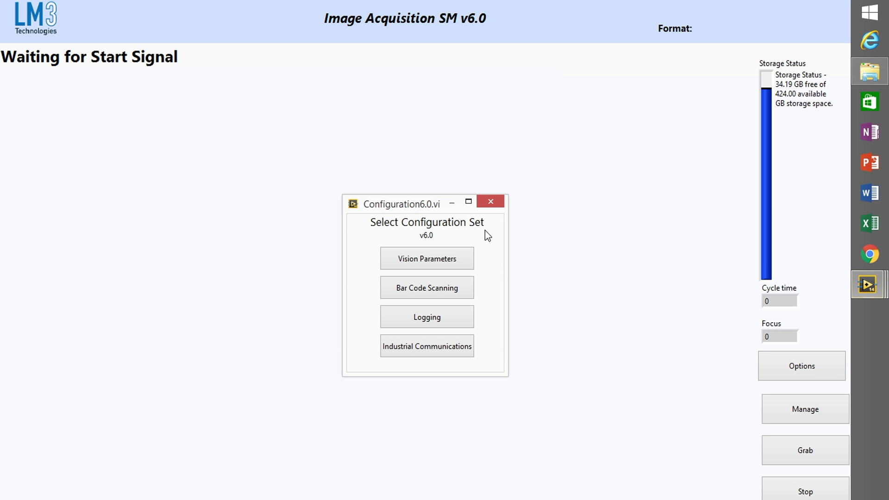
{"action": "left_click", "coordinate": [447, 262]}
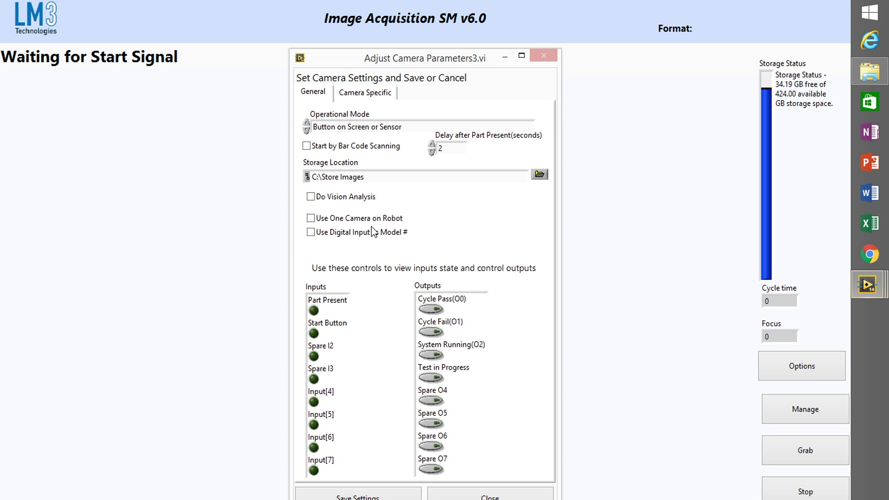
{"action": "left_click", "coordinate": [310, 197]}
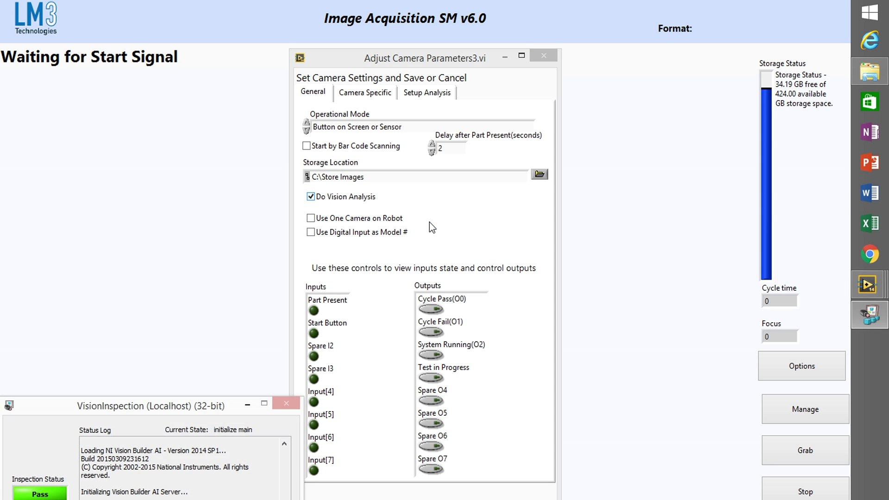
- Move the VisionInspection window aside and open the vision analysis setup from the camera parameters window
{"action": "left_click_drag", "start_coordinate": [187, 406], "coordinate": [184, 330]}
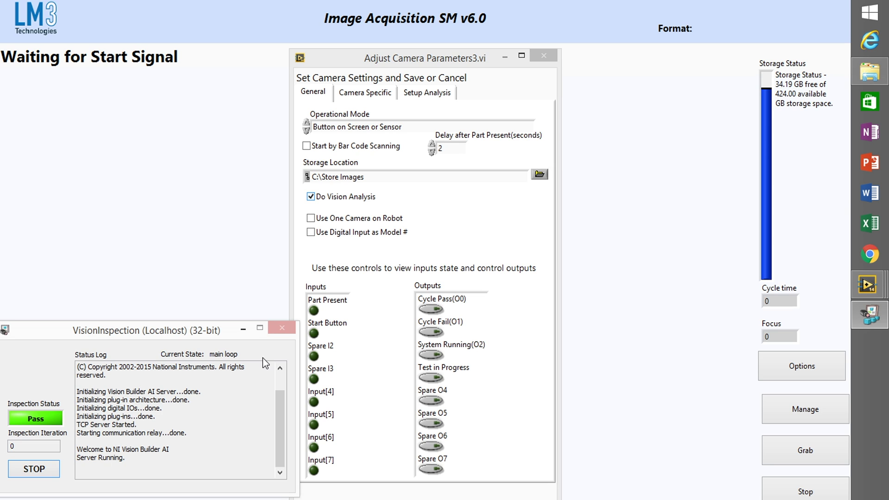
{"action": "left_click", "coordinate": [243, 328]}
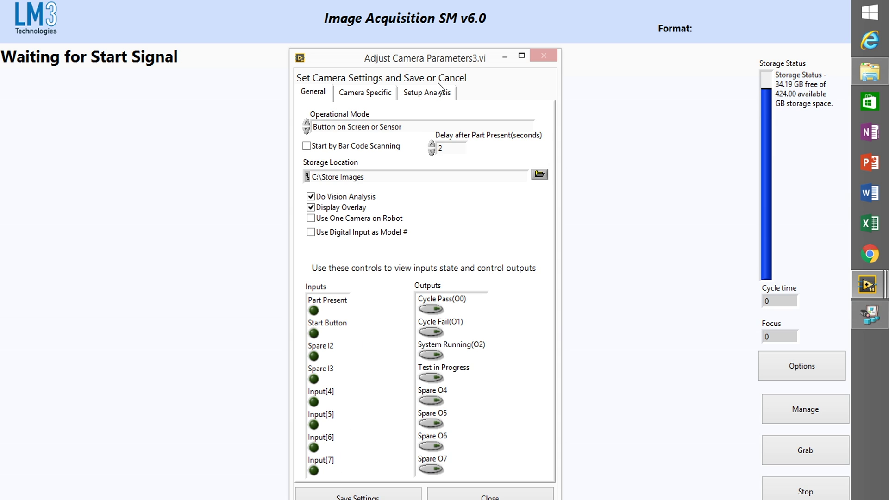
{"action": "left_click_drag", "start_coordinate": [418, 59], "coordinate": [427, 12]}
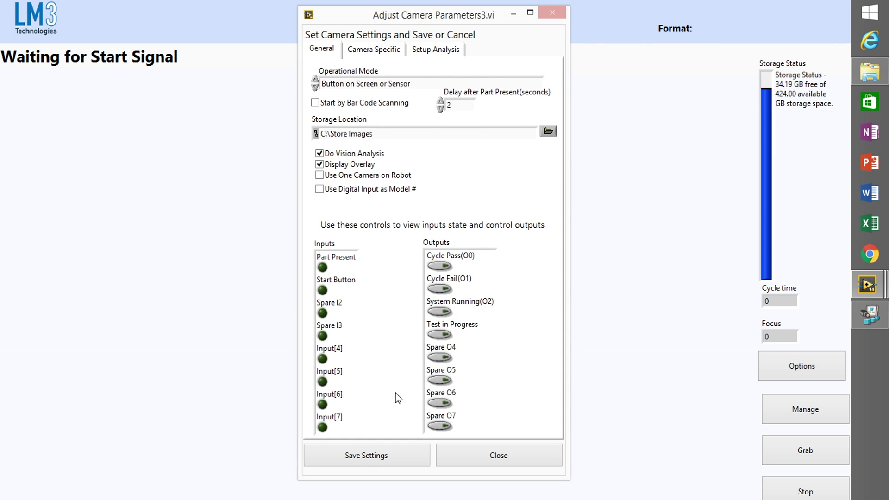
{"action": "left_click", "coordinate": [446, 49]}
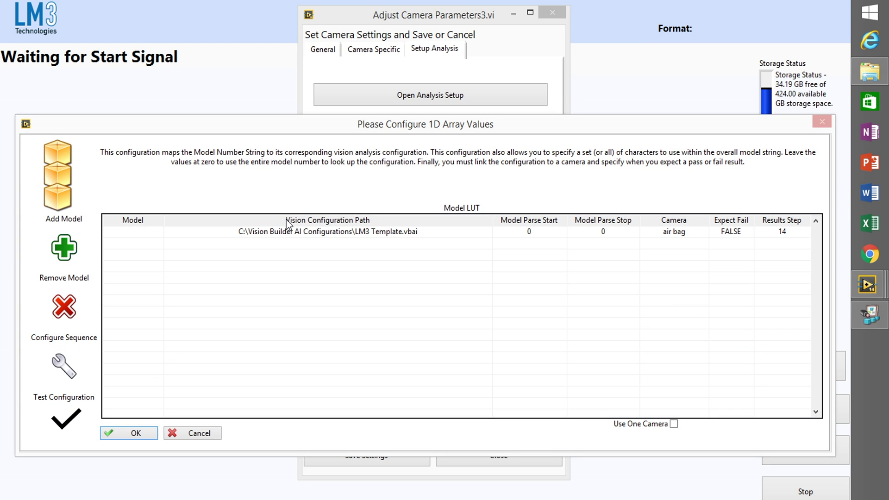
- Remove the existing model entry from the model table
{"action": "double_click", "coordinate": [293, 233]}
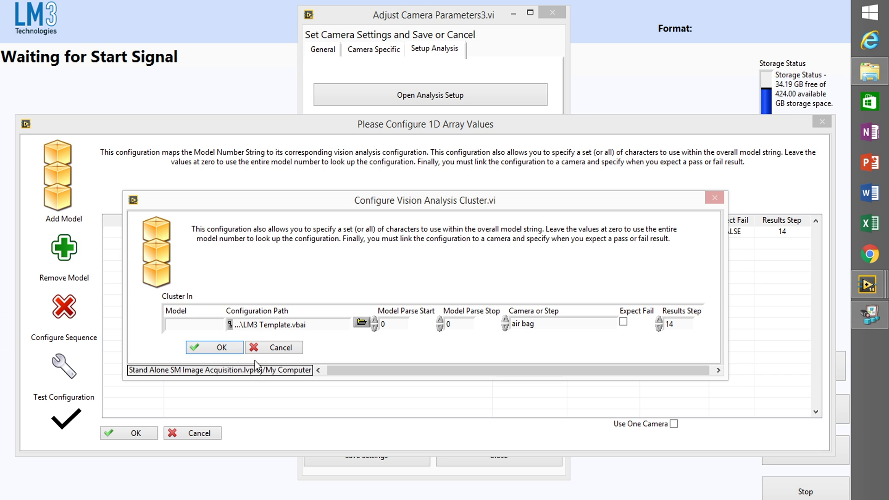
{"action": "left_click", "coordinate": [270, 349]}
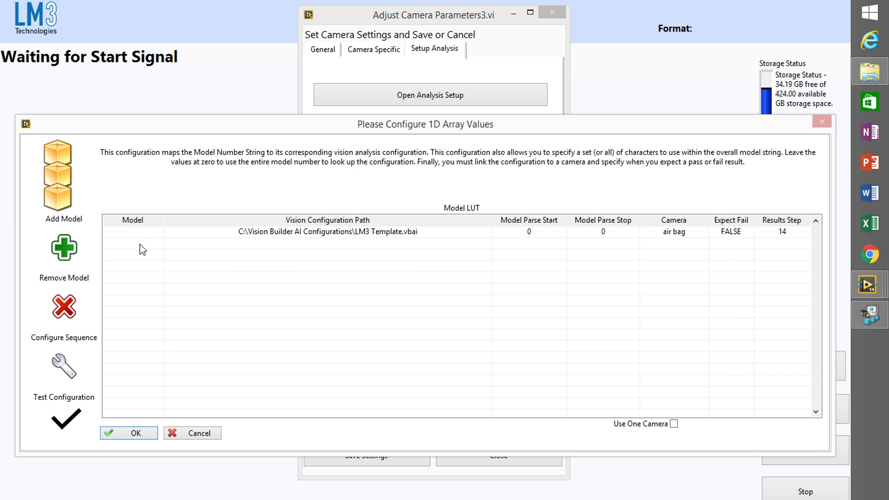
{"action": "left_click", "coordinate": [137, 232]}
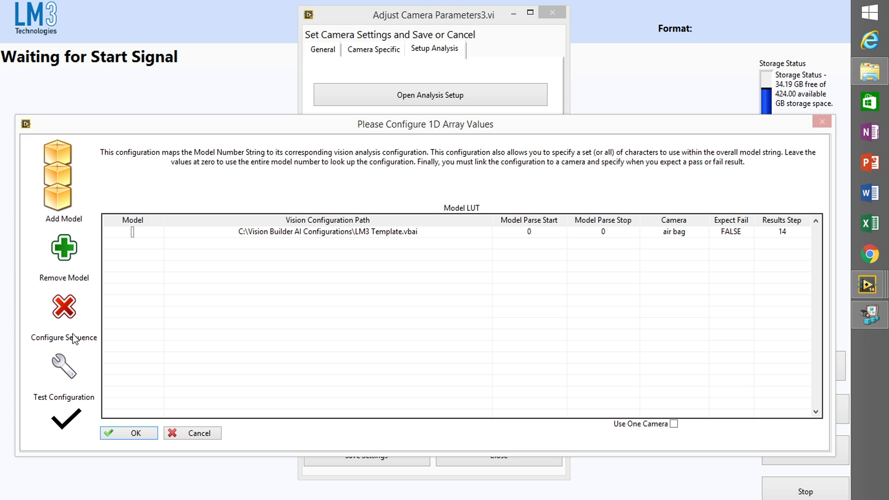
{"action": "left_click", "coordinate": [68, 319]}
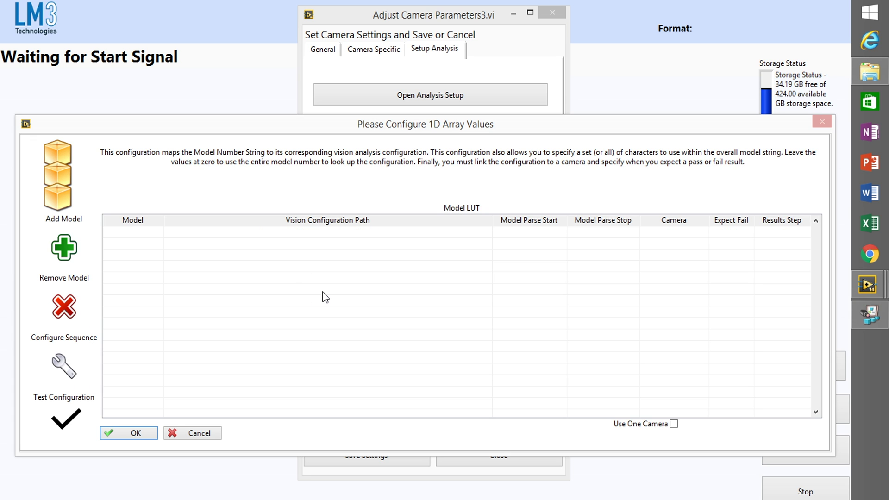
- Add a new model entry with a blank number, linking LM3 Template.vbai to the air bag camera
{"action": "left_click", "coordinate": [50, 250]}
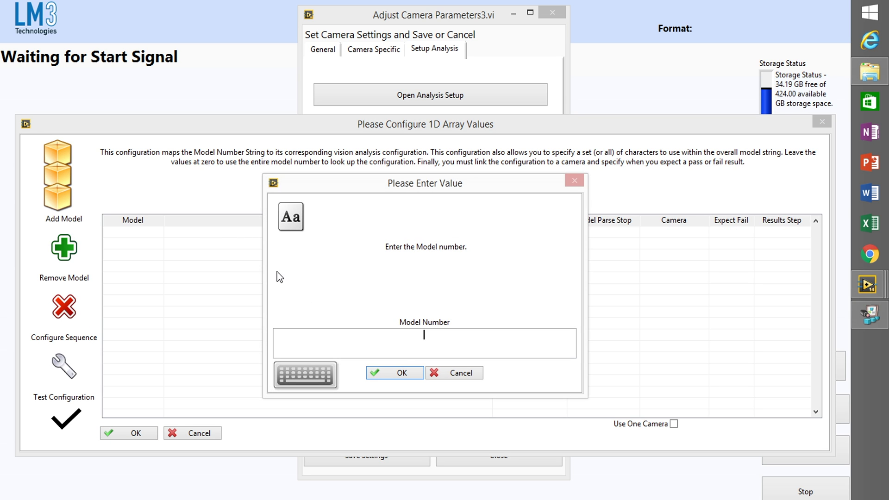
{"action": "left_click", "coordinate": [403, 374]}
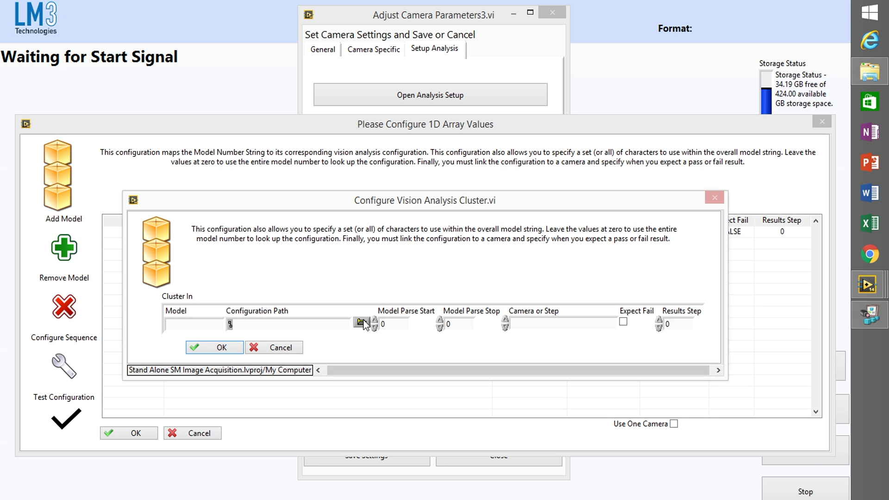
{"action": "left_click", "coordinate": [364, 323]}
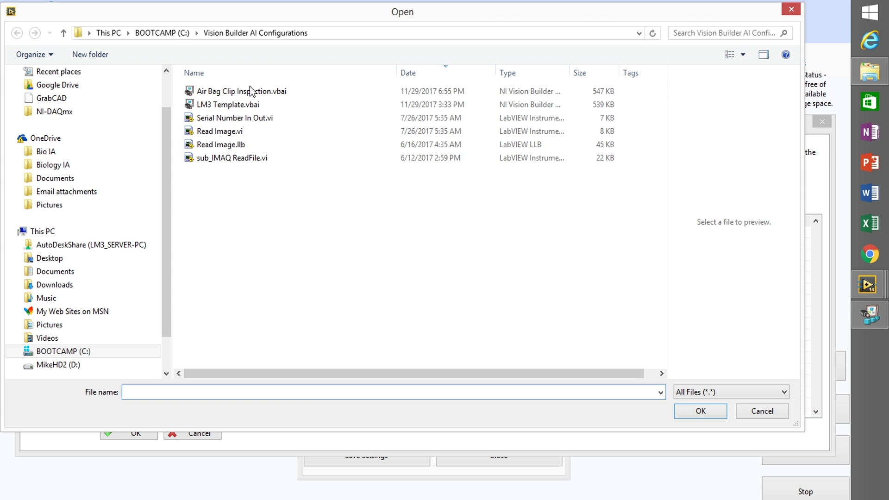
{"action": "double_click", "coordinate": [236, 104]}
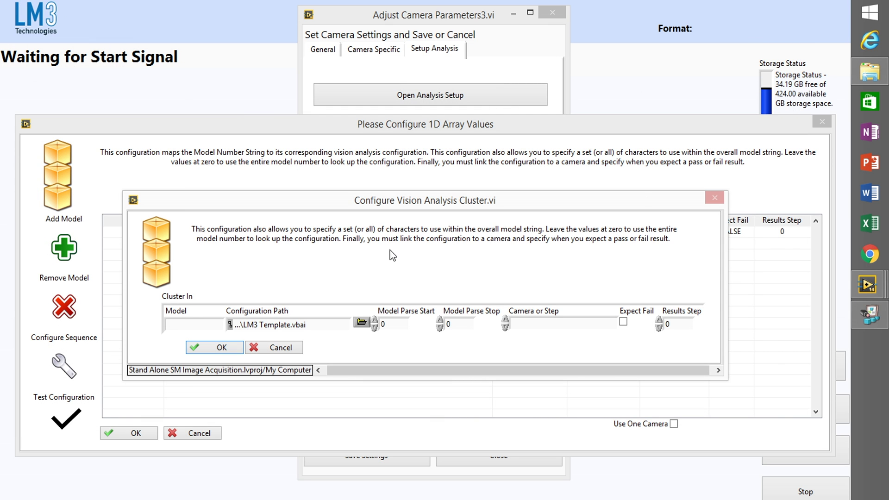
{"action": "left_click", "coordinate": [549, 323]}
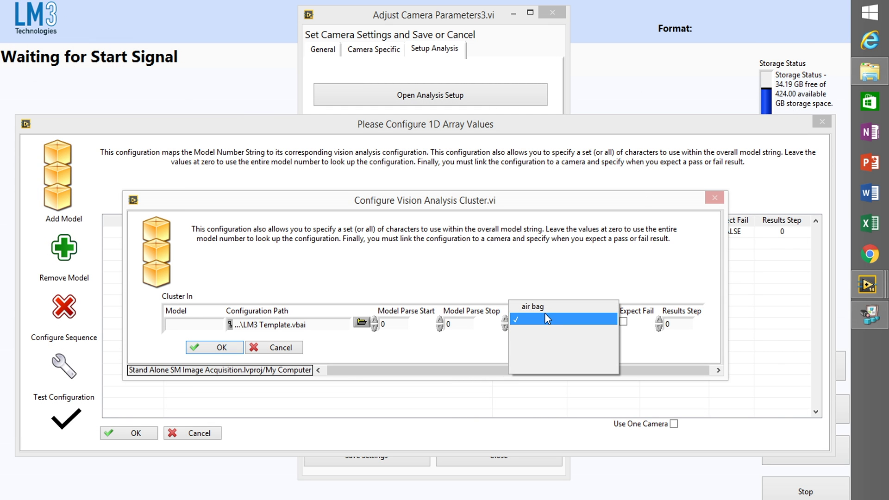
{"action": "left_click", "coordinate": [538, 308]}
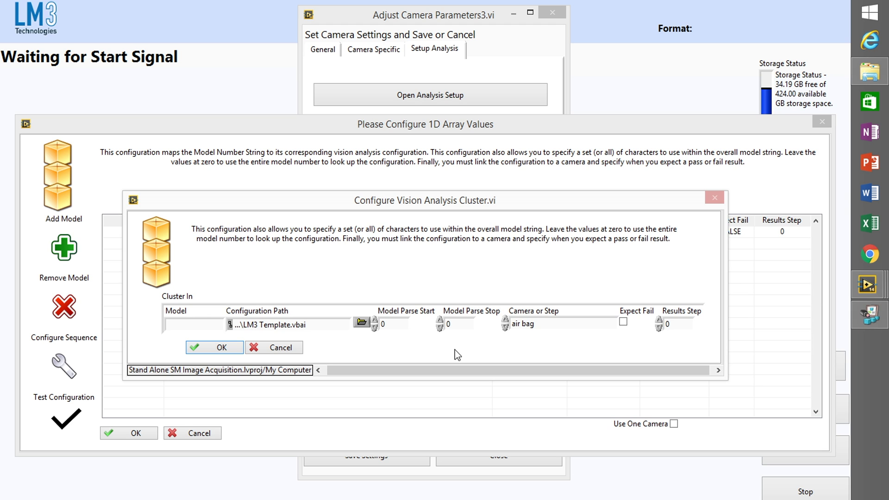
{"action": "left_click", "coordinate": [213, 350]}
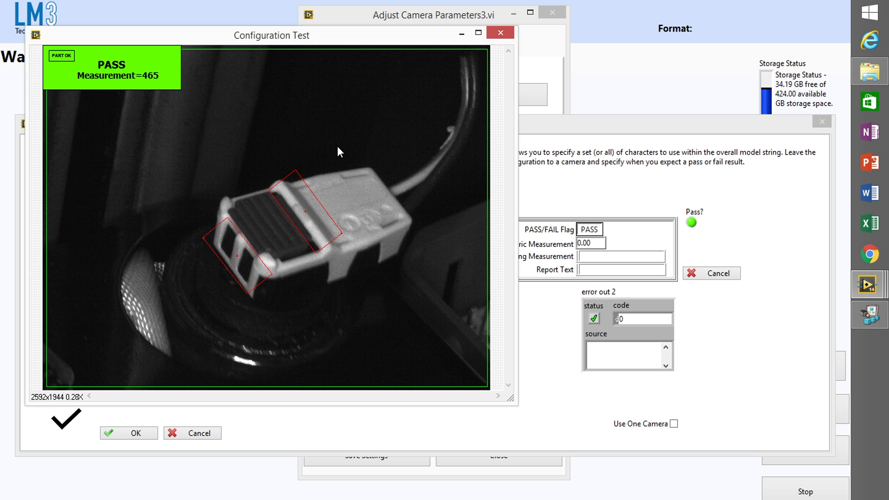
- Close the test result image and advance the step results index to 14, showing Distance = 465.26
{"action": "left_click", "coordinate": [500, 33]}
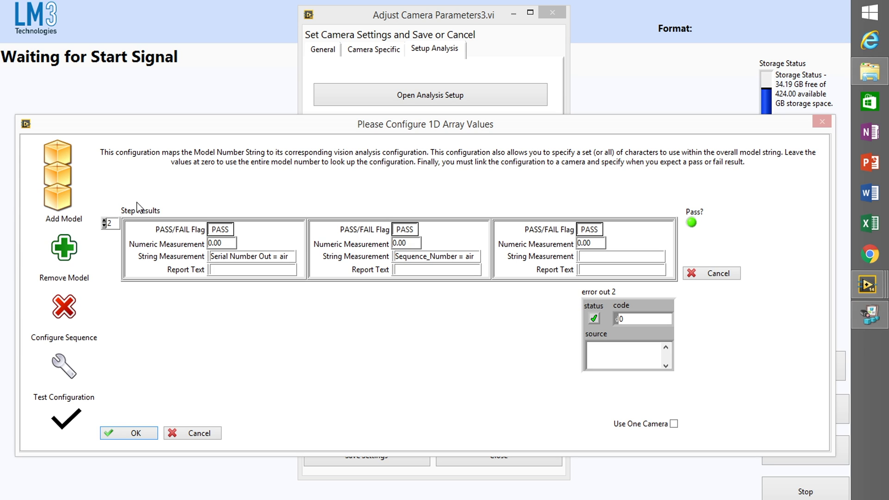
{"action": "left_click", "coordinate": [106, 223]}
{"action": "left_click", "coordinate": [106, 224]}
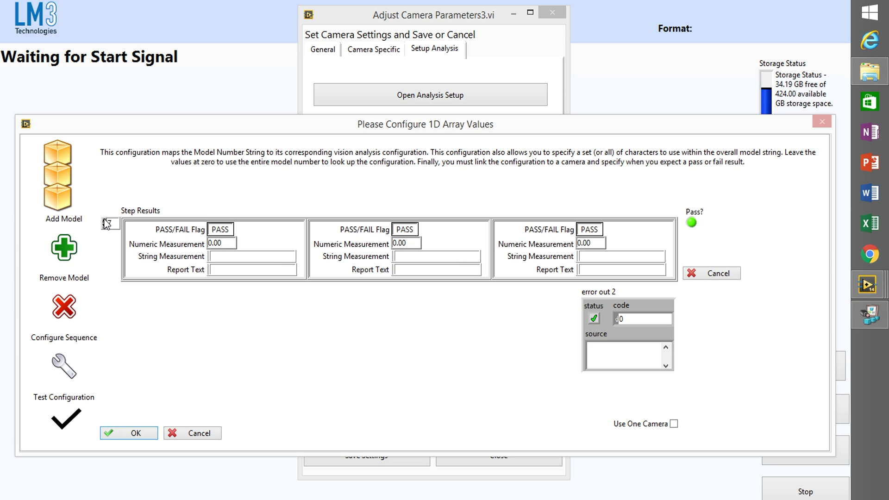
{"action": "left_click", "coordinate": [106, 224]}
{"action": "left_click", "coordinate": [106, 224]}
{"action": "left_click", "coordinate": [106, 222]}
{"action": "left_click", "coordinate": [106, 222]}
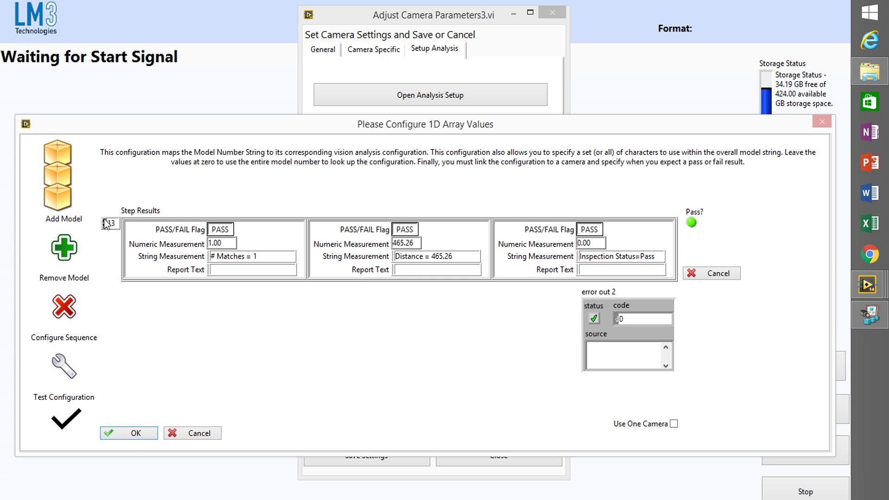
{"action": "left_click", "coordinate": [105, 222]}
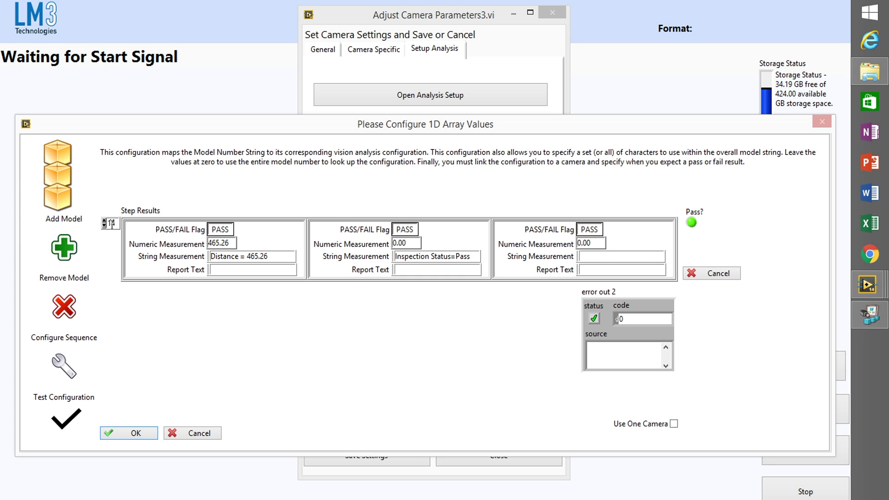
- Set the model entry's Results Step to 14
{"action": "left_click", "coordinate": [707, 274]}
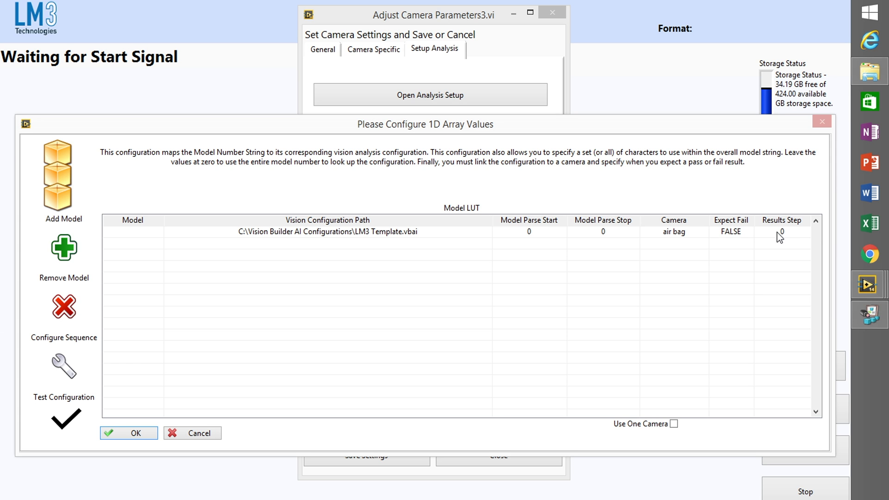
{"action": "double_click", "coordinate": [779, 234]}
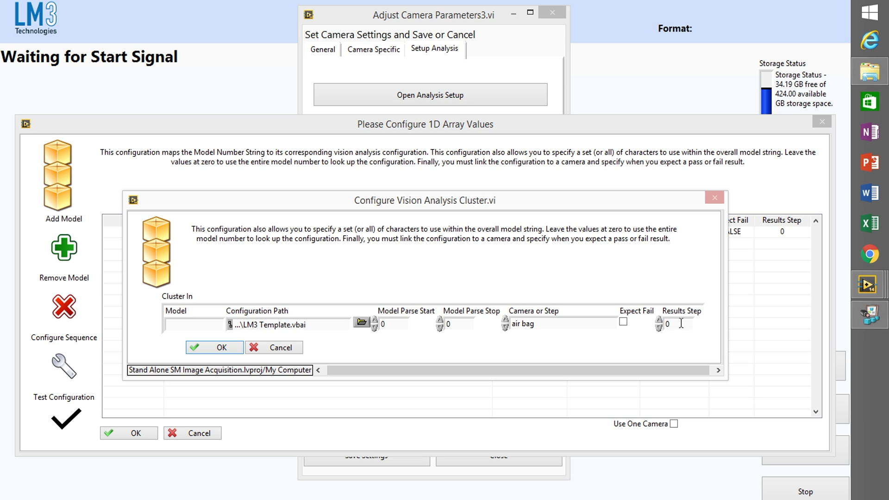
{"action": "left_click_drag", "start_coordinate": [681, 323], "coordinate": [649, 322]}
{"action": "type", "text": "14"}
{"action": "left_click", "coordinate": [651, 337]}
{"action": "left_click", "coordinate": [222, 348]}
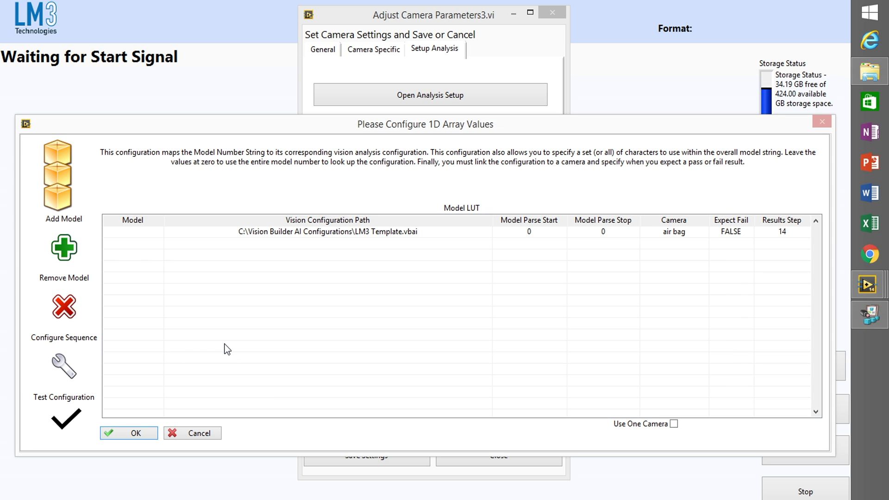
- Accept the analysis setup and save the camera settings from the General page
{"action": "left_click", "coordinate": [146, 432]}
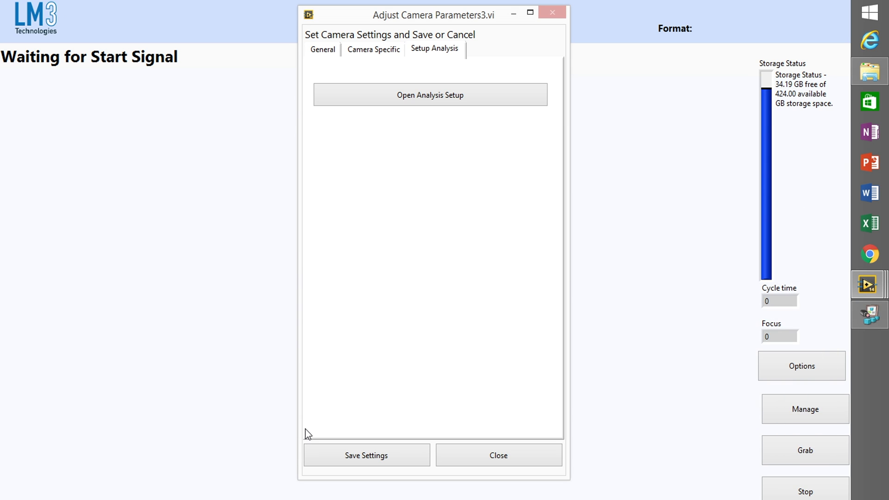
{"action": "left_click", "coordinate": [324, 52]}
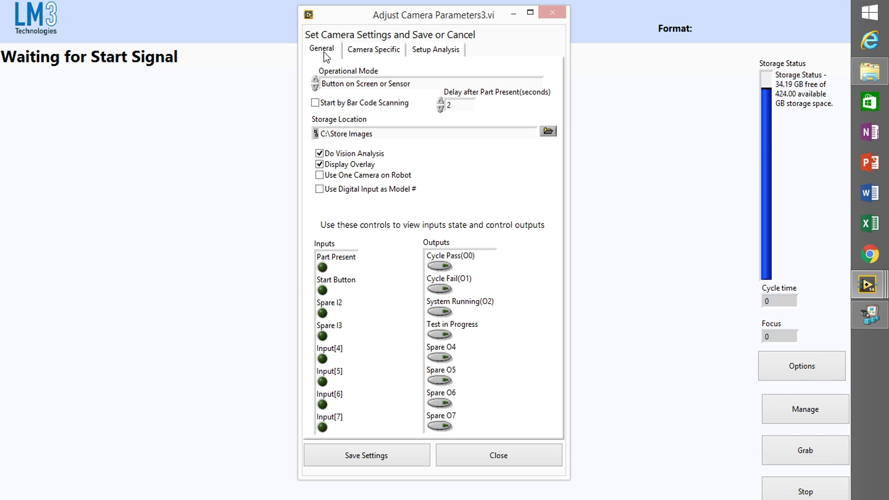
{"action": "left_click", "coordinate": [372, 448]}
- Close the camera parameters window and the Configuration6.0 set chooser, returning to Waiting for Start Signal
{"action": "left_click", "coordinate": [459, 461]}
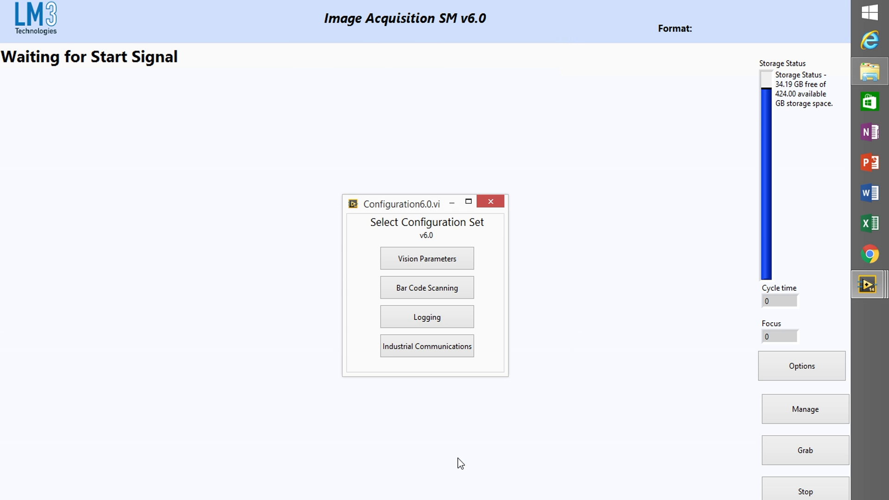
{"action": "left_click", "coordinate": [492, 203]}
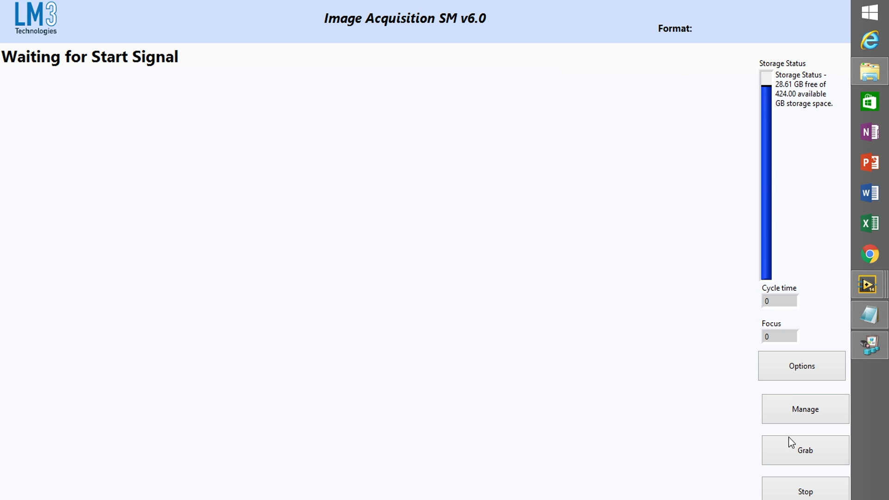
{"action": "left_click", "coordinate": [785, 452]}
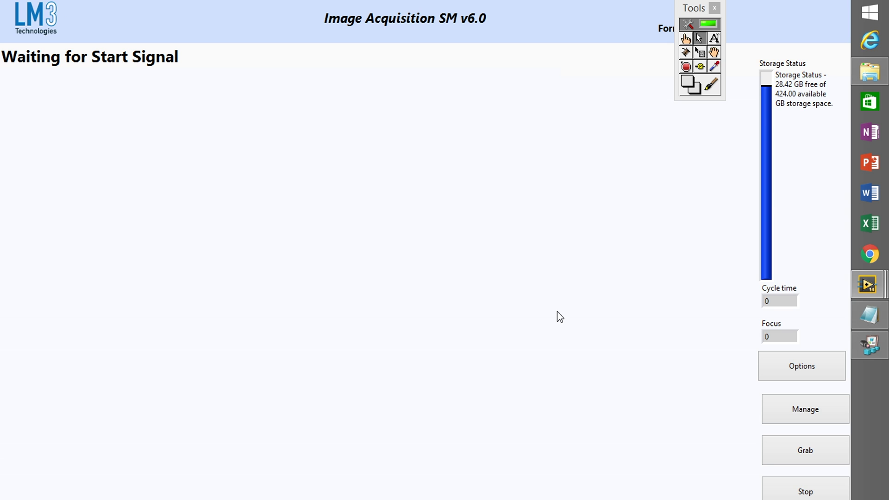
- Start an image grab and enter part barcode 123456 to run the inspection
{"action": "left_click", "coordinate": [771, 448]}
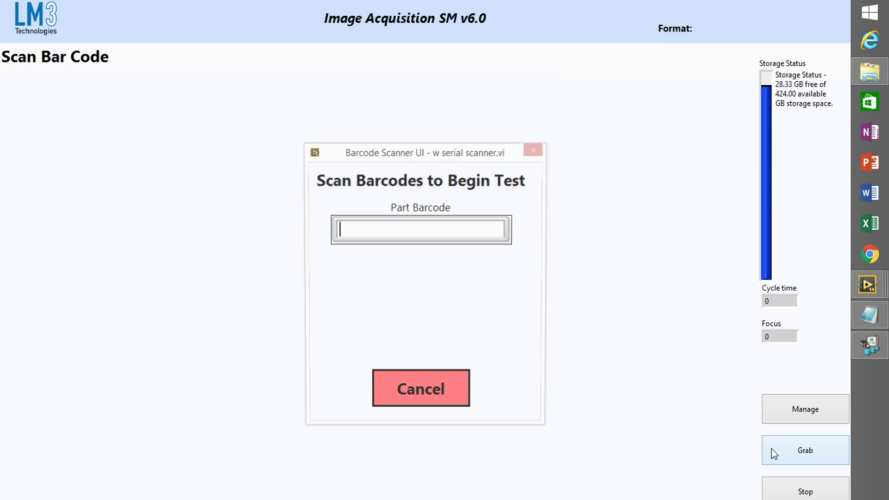
{"action": "type", "text": "123456"}
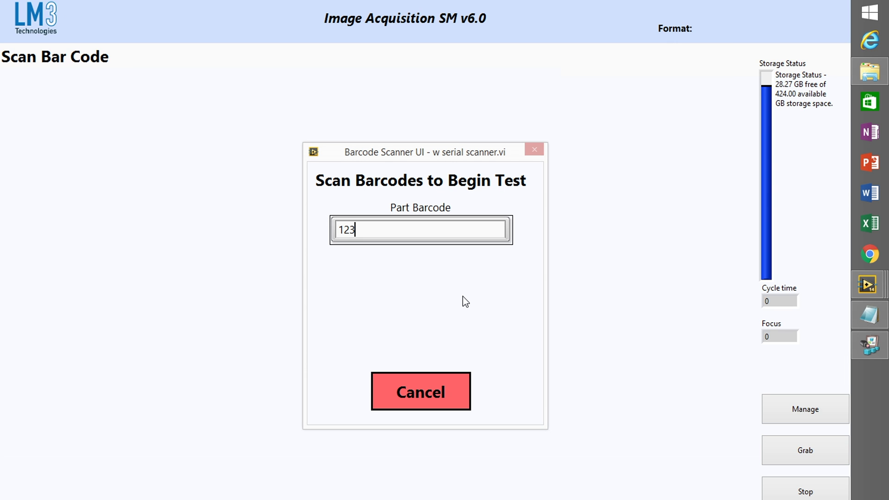